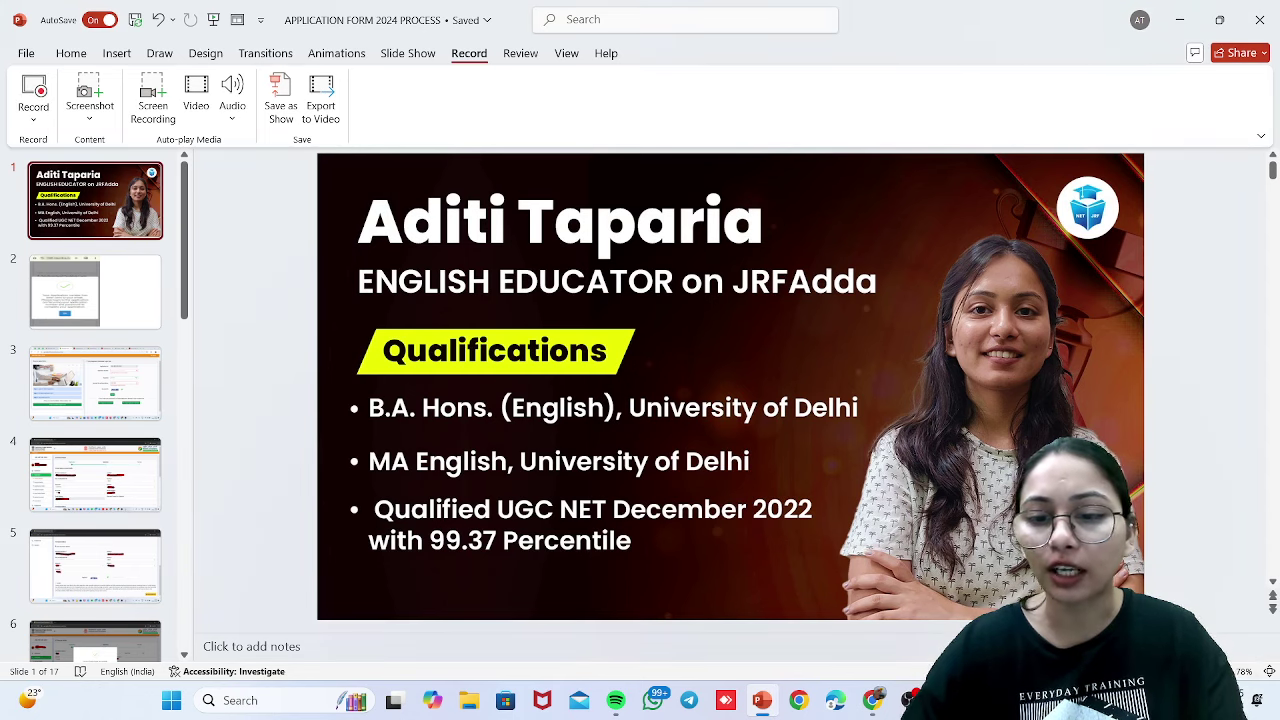
- Bring the Chrome window showing the UGC-NET website home page to the front
{"action": "left_click", "coordinate": [872, 700]}
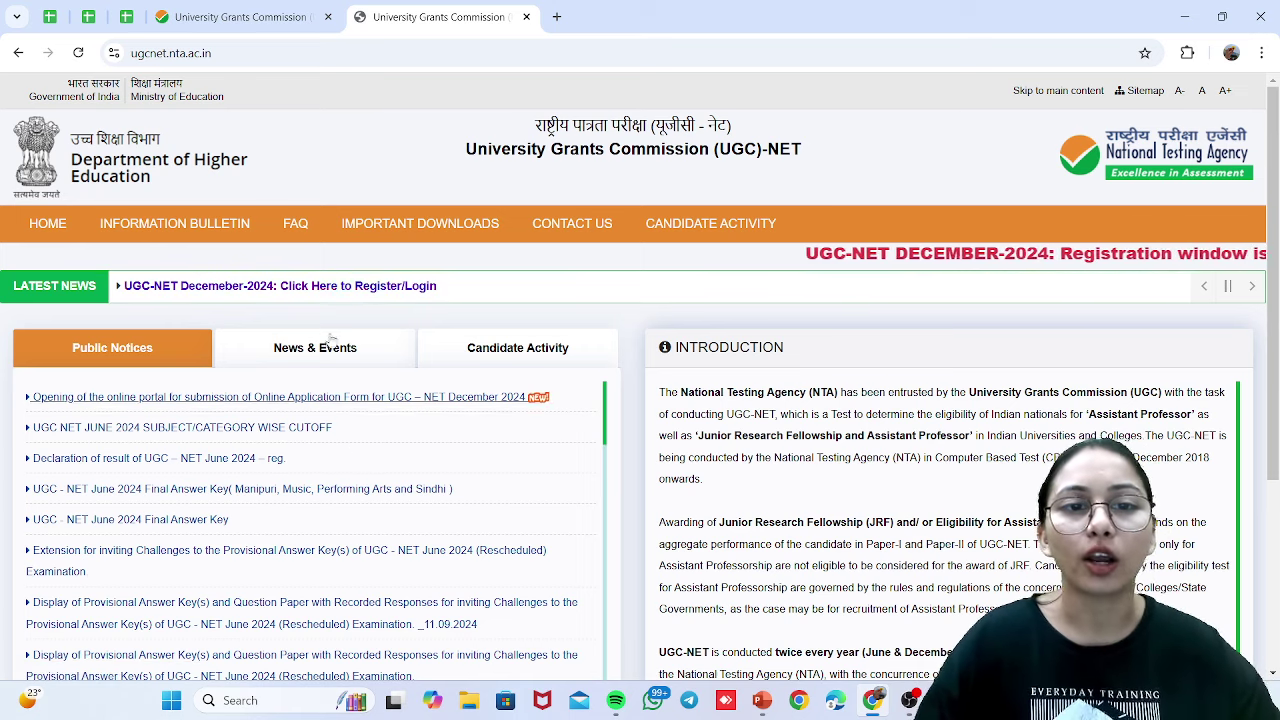
- Start new-candidate registration for December 2024 and open the information bulletin PDF
{"action": "left_click", "coordinate": [352, 288]}
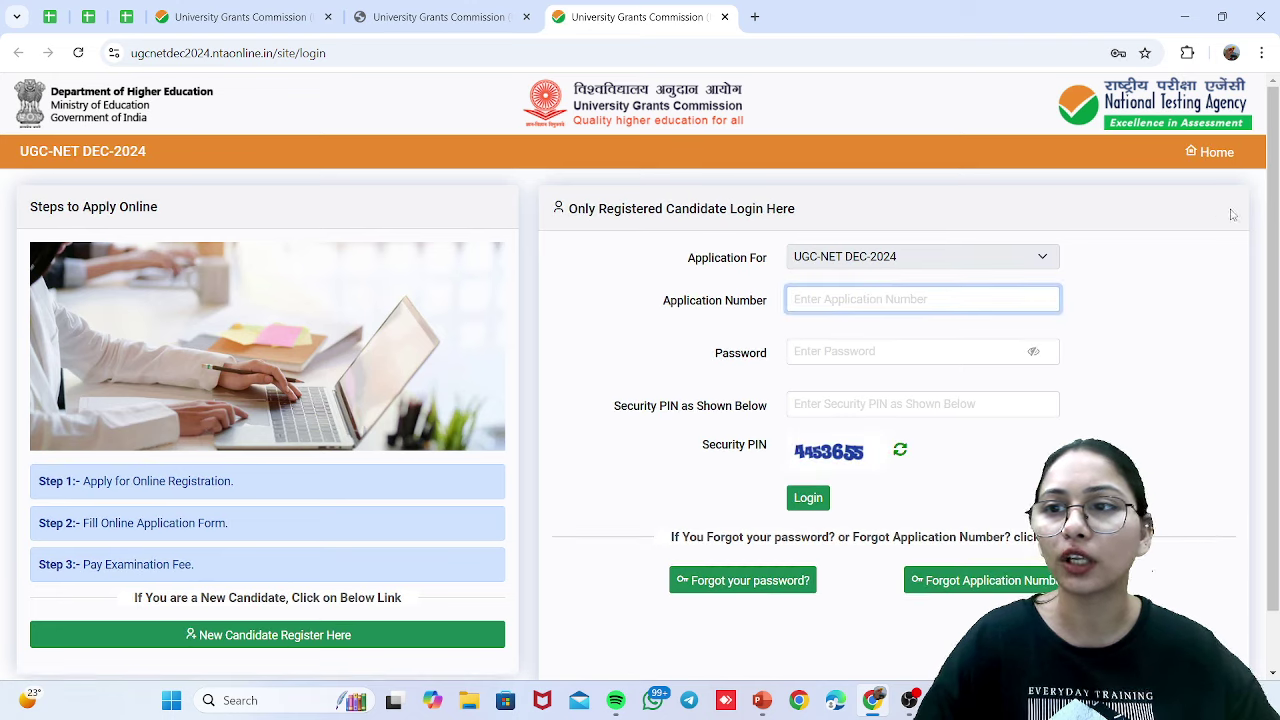
{"action": "left_click_drag", "start_coordinate": [1271, 210], "coordinate": [1273, 305]}
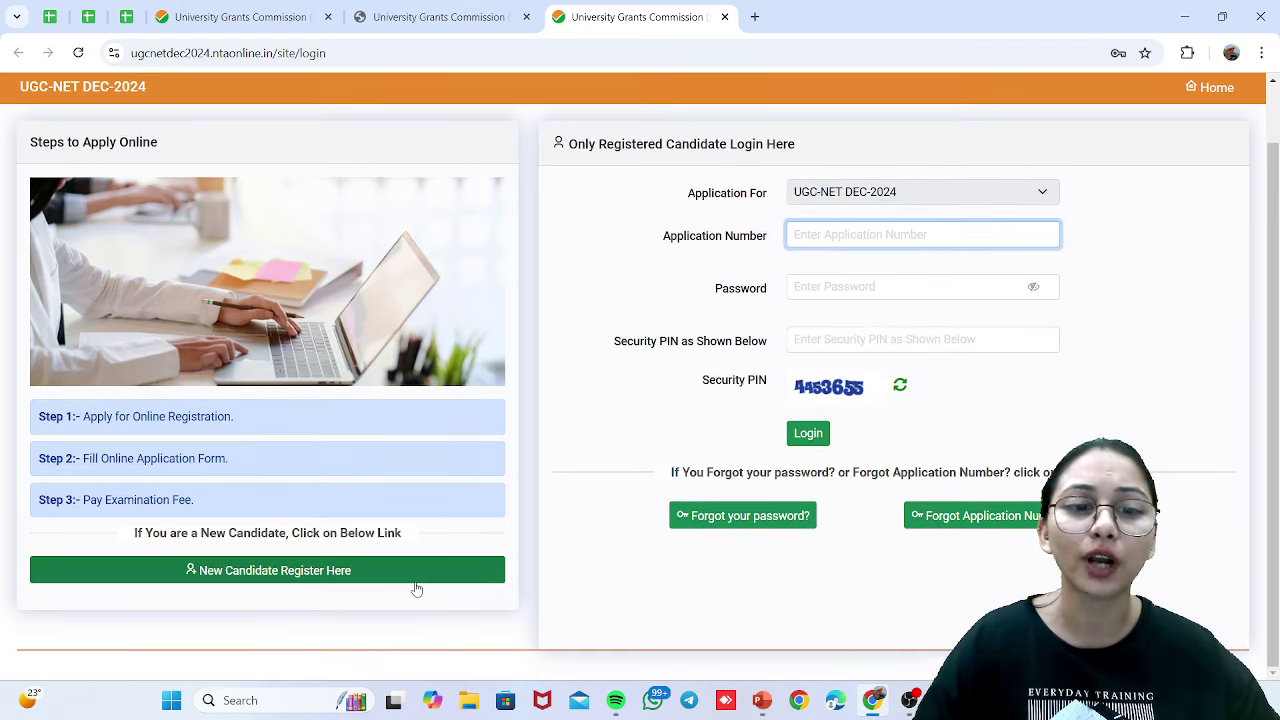
{"action": "left_click", "coordinate": [372, 572]}
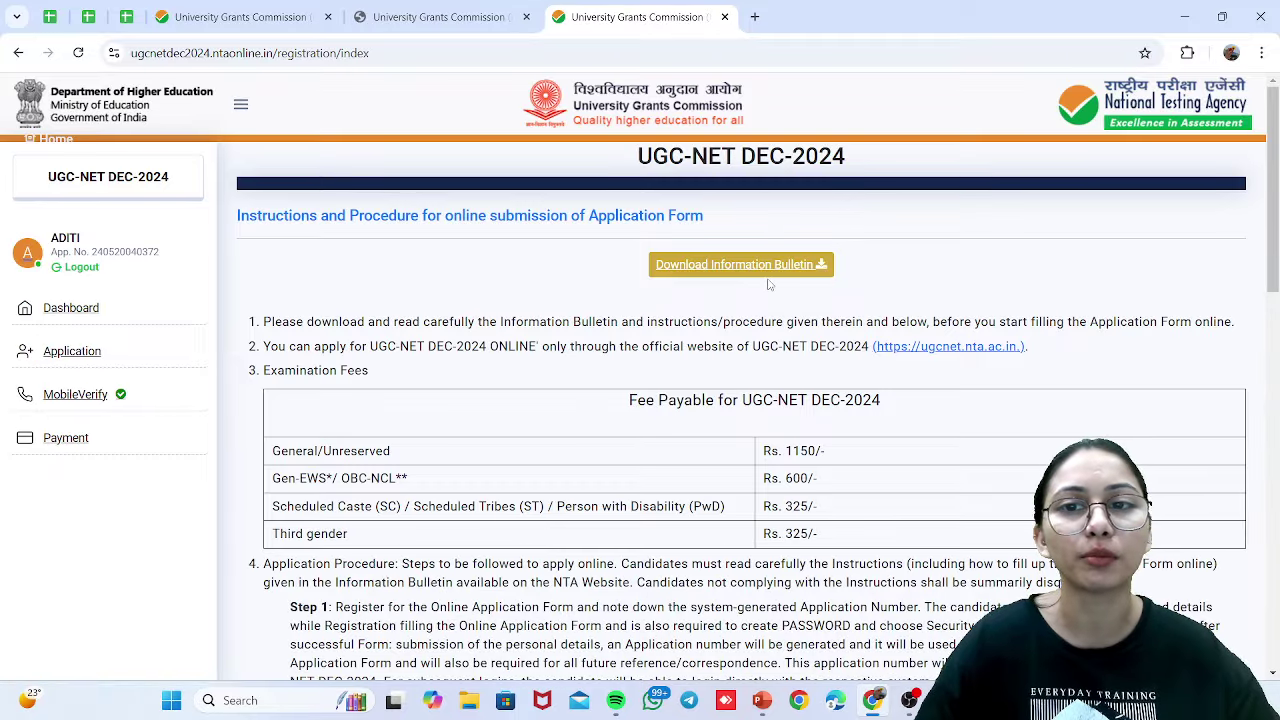
{"action": "left_click", "coordinate": [770, 266]}
{"action": "left_click", "coordinate": [677, 12]}
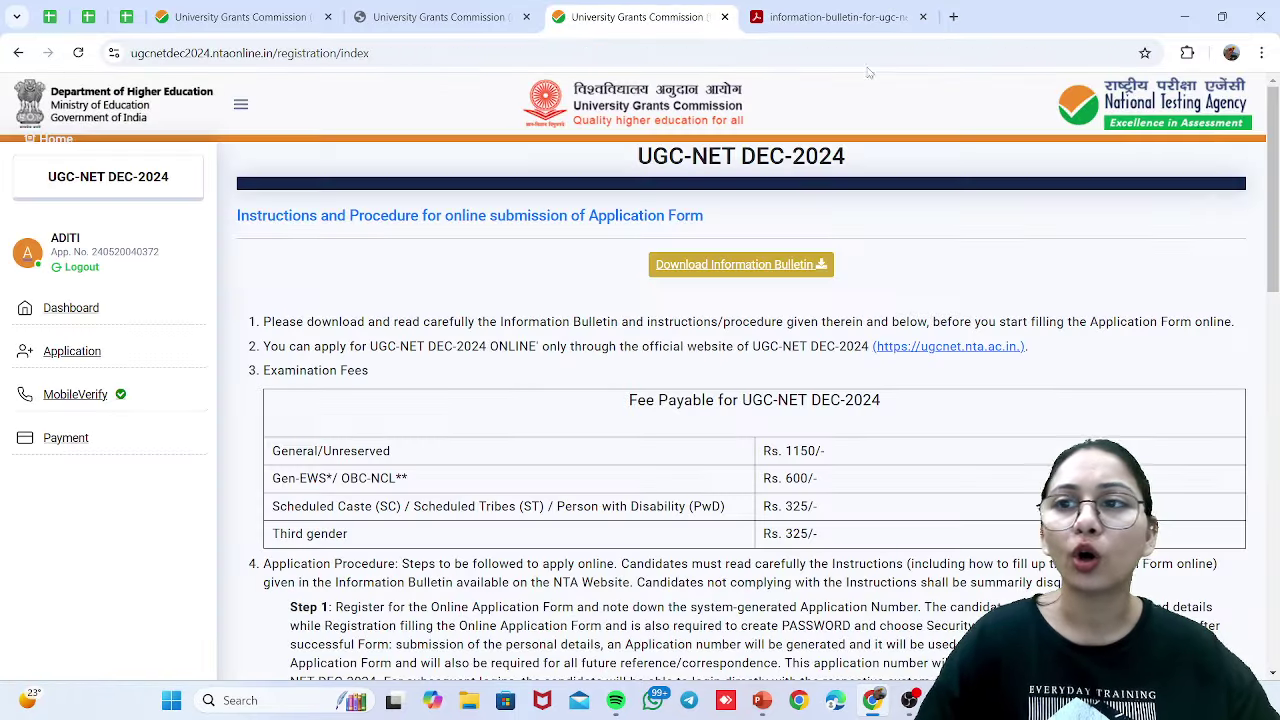
{"action": "left_click_drag", "start_coordinate": [1277, 147], "coordinate": [1277, 552]}
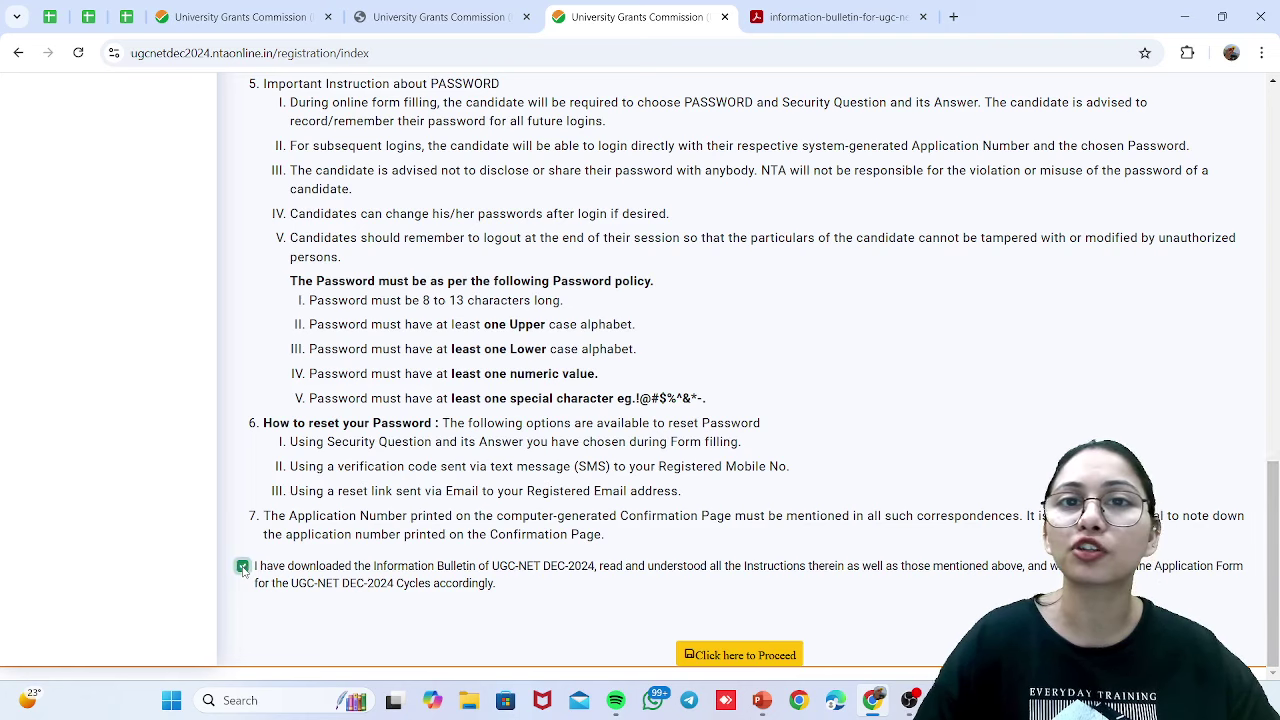
- Choose Aadhaar Number as the login method, select its field, and return to the slides
{"action": "left_click", "coordinate": [705, 658]}
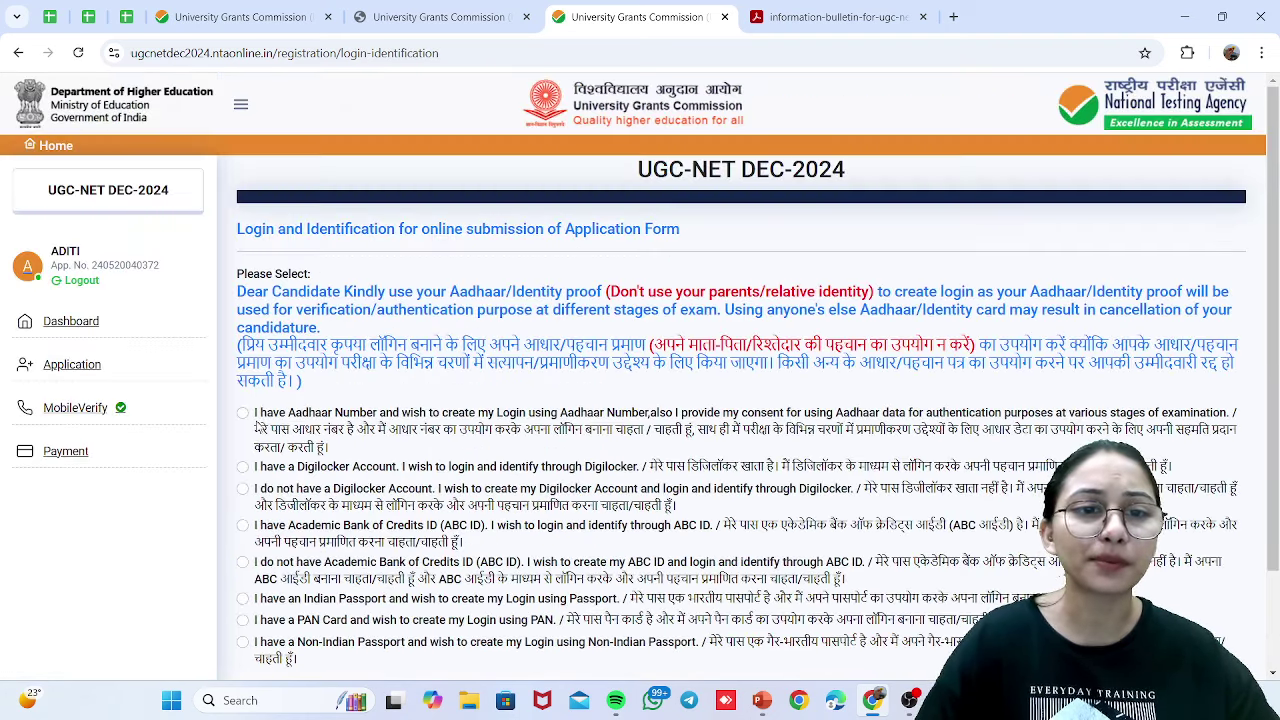
{"action": "left_click", "coordinate": [242, 413]}
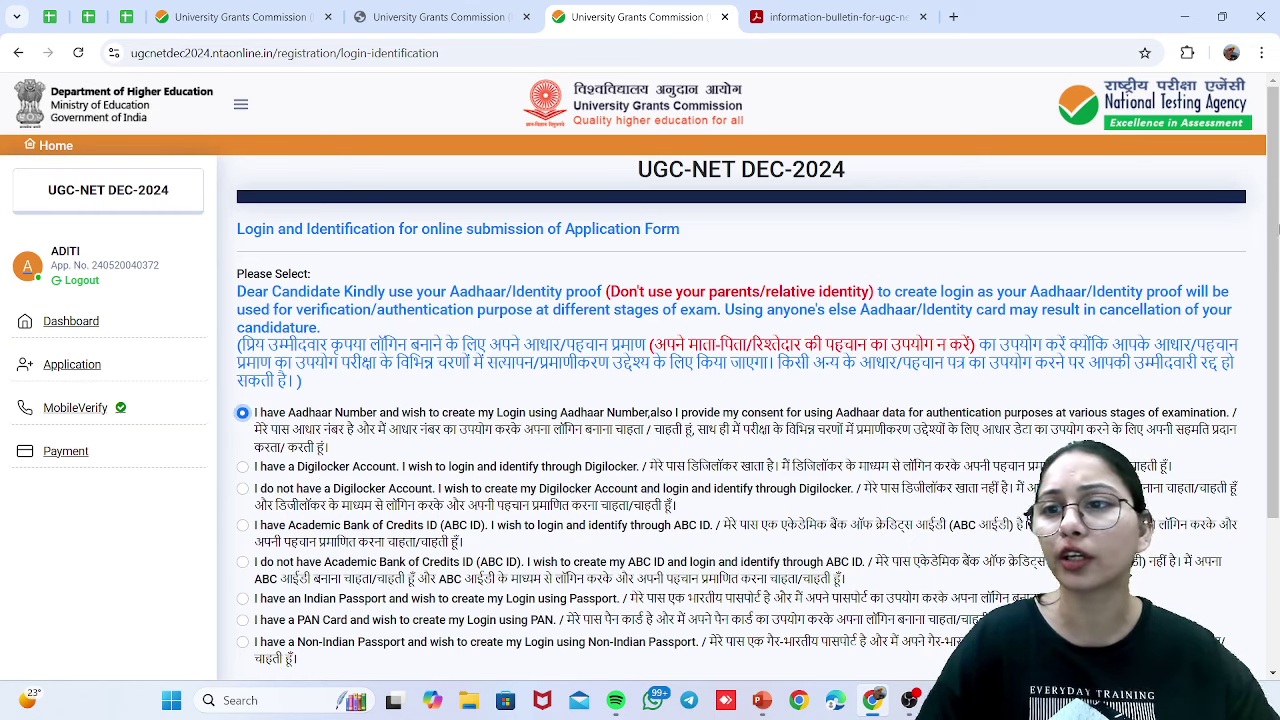
{"action": "scroll", "coordinate": [1274, 232], "scroll_direction": "down", "scroll_amount": 2}
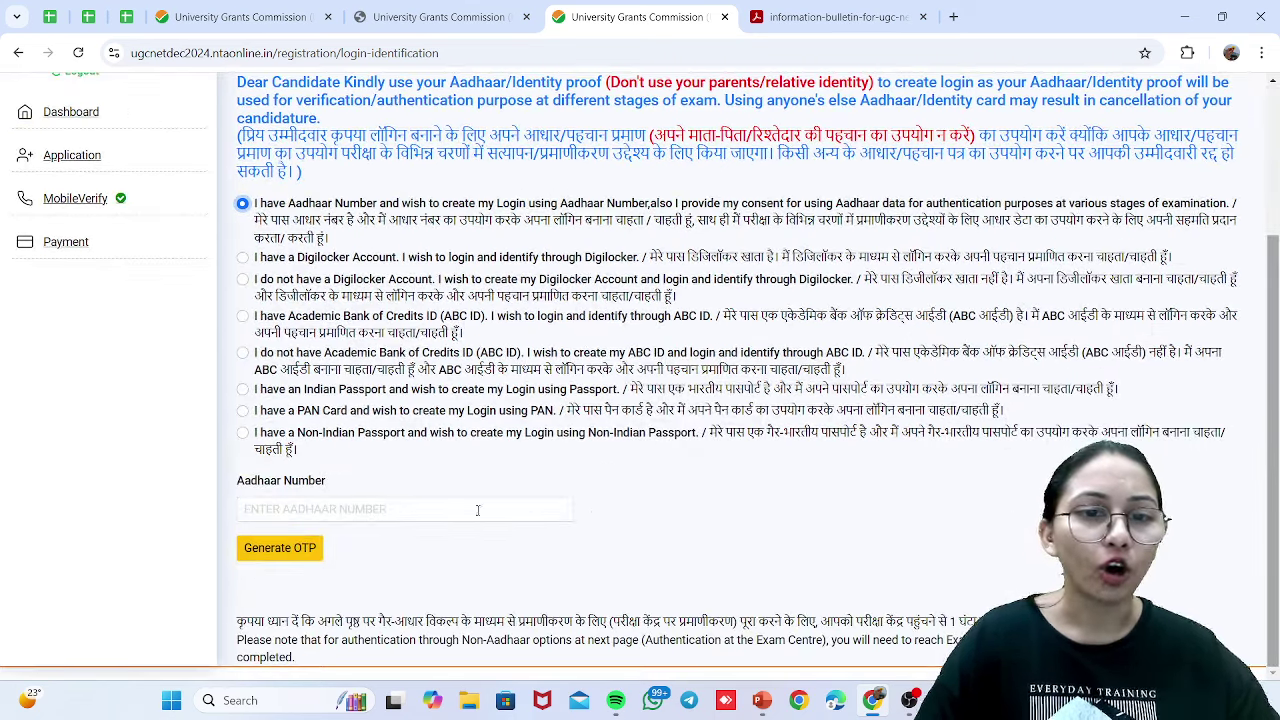
{"action": "left_click", "coordinate": [477, 510]}
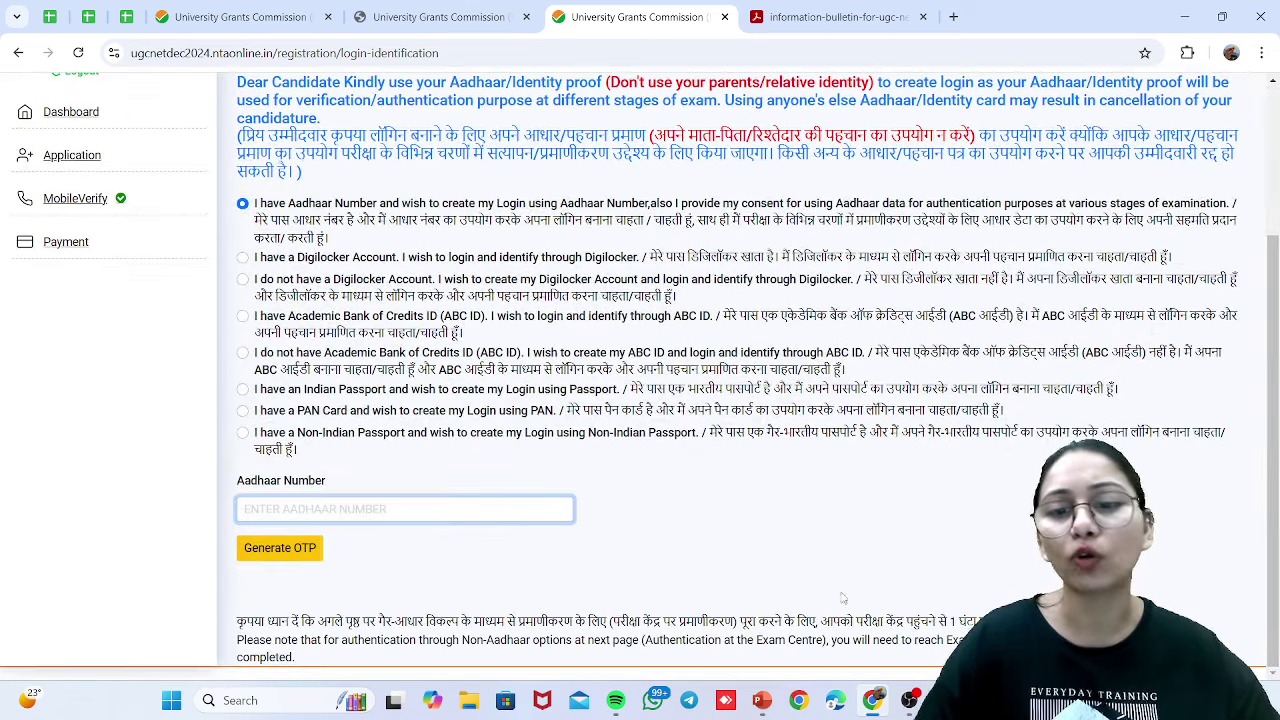
{"action": "left_click", "coordinate": [764, 700]}
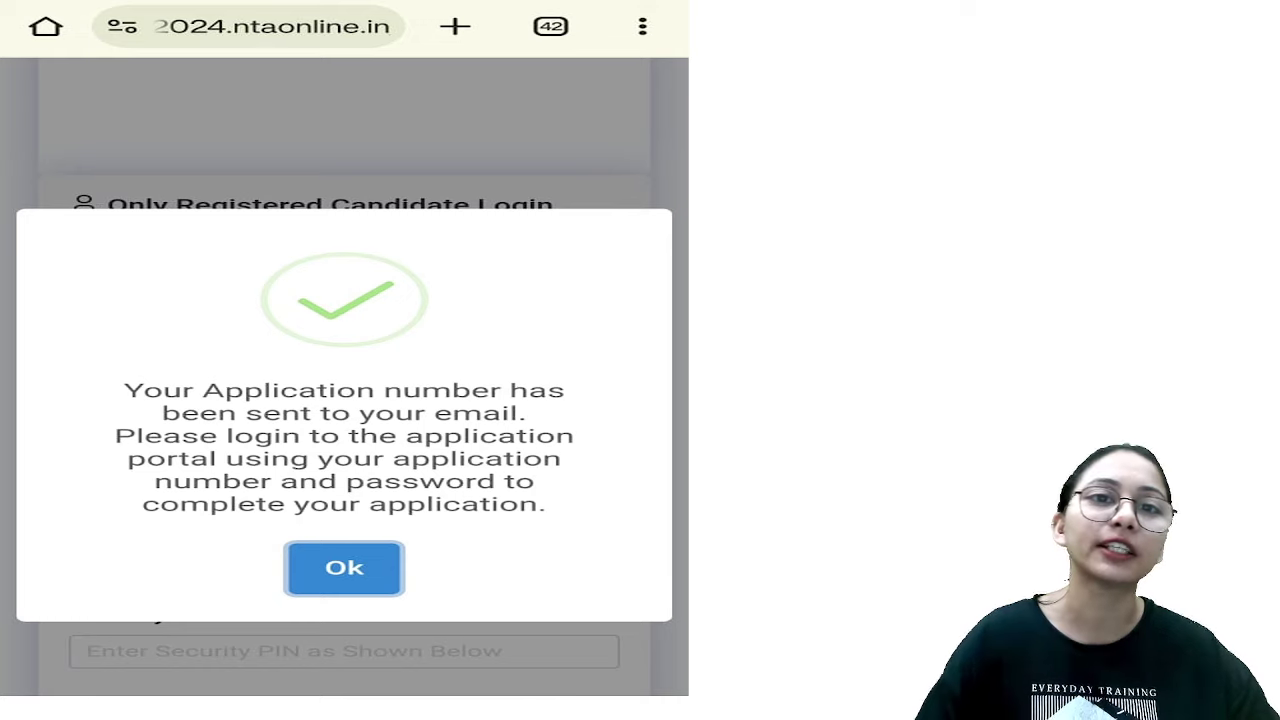
- Draw a pen tick beside the application-number confirmation message
{"action": "left_click_drag", "start_coordinate": [484, 298], "coordinate": [566, 246]}
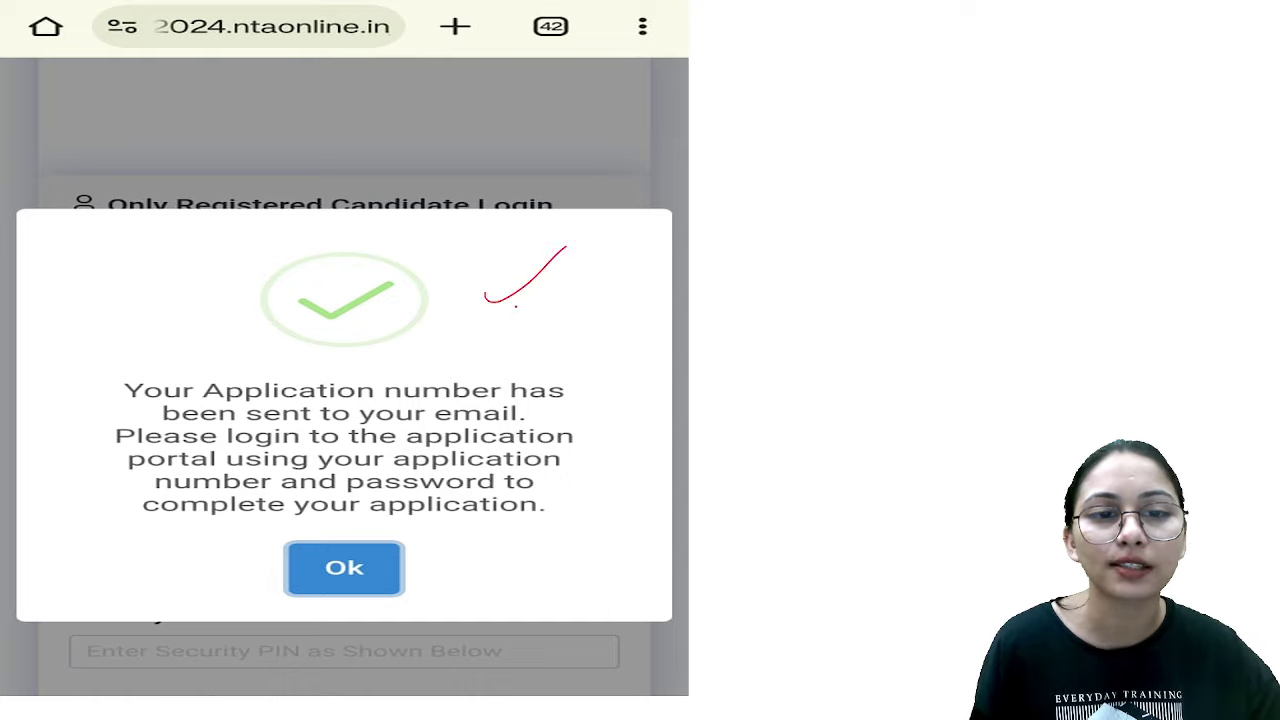
{"action": "left_click_drag", "start_coordinate": [515, 313], "coordinate": [607, 255]}
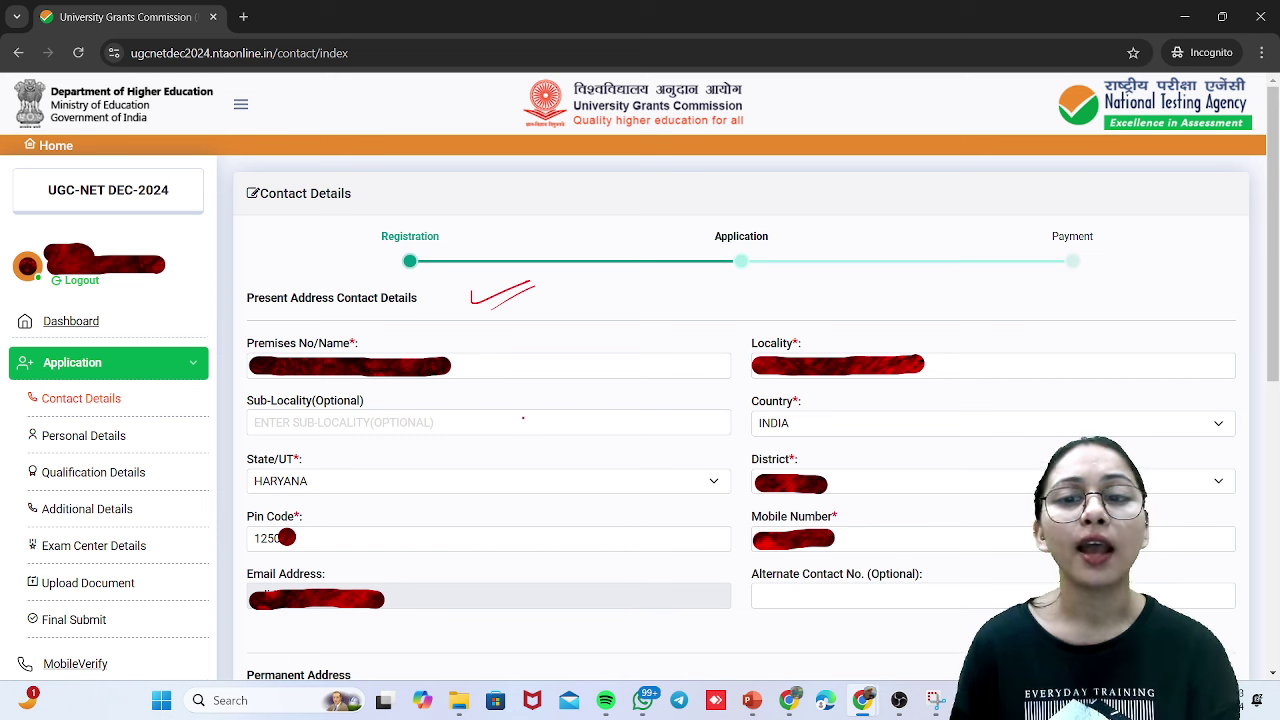
- Mark the Country (INDIA) and Mobile Number fields and scroll to Permanent Address
{"action": "left_click_drag", "start_coordinate": [830, 392], "coordinate": [831, 398]}
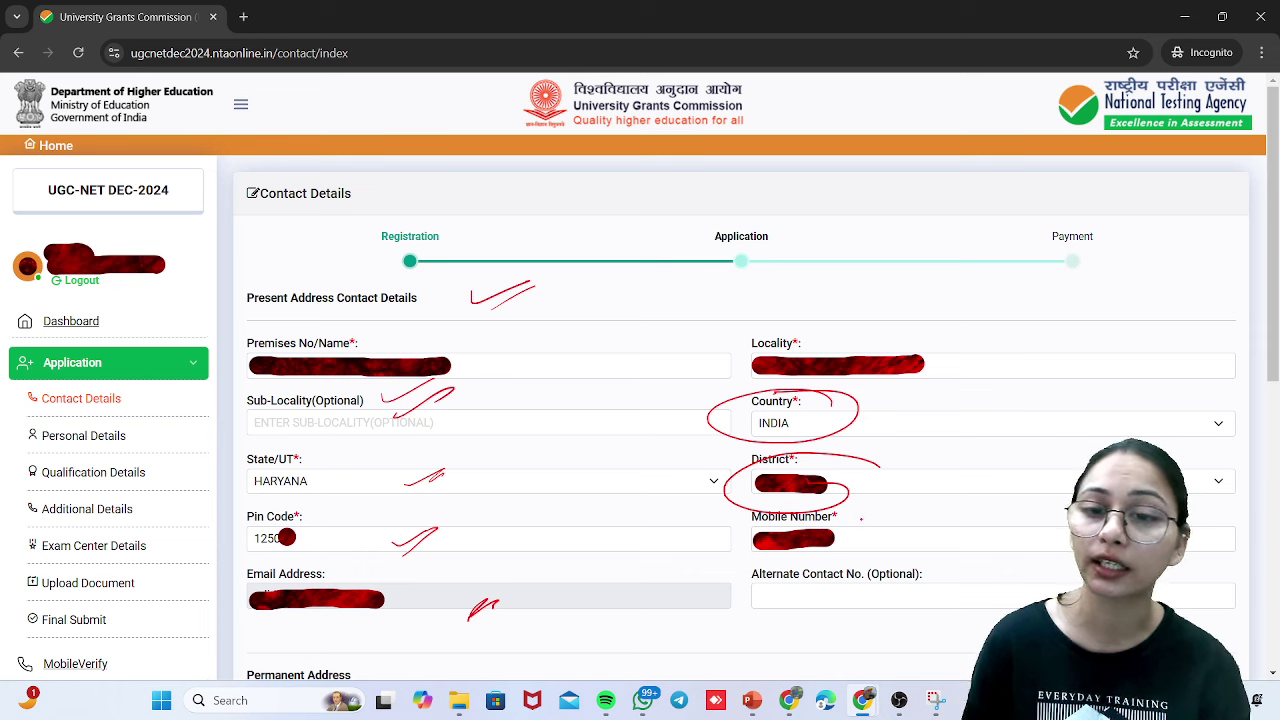
{"action": "left_click_drag", "start_coordinate": [928, 523], "coordinate": [888, 537]}
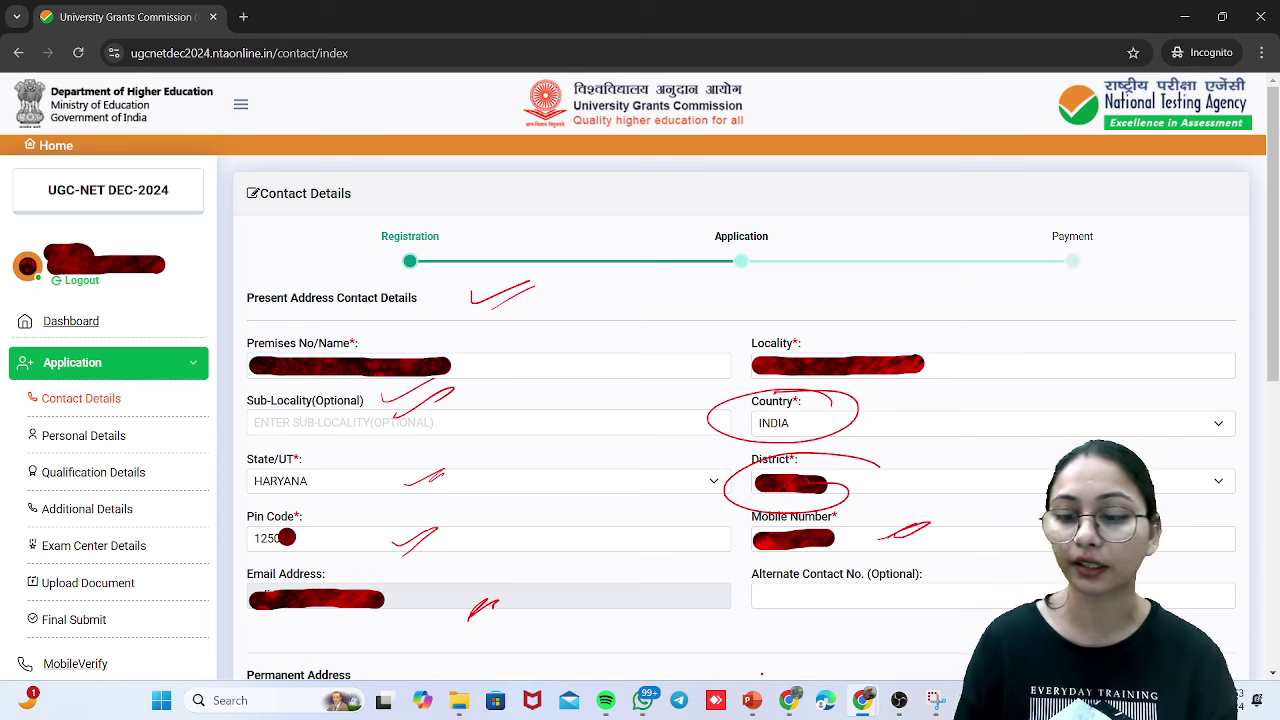
{"action": "scroll", "coordinate": [640, 400], "scroll_direction": "down", "scroll_amount": 5}
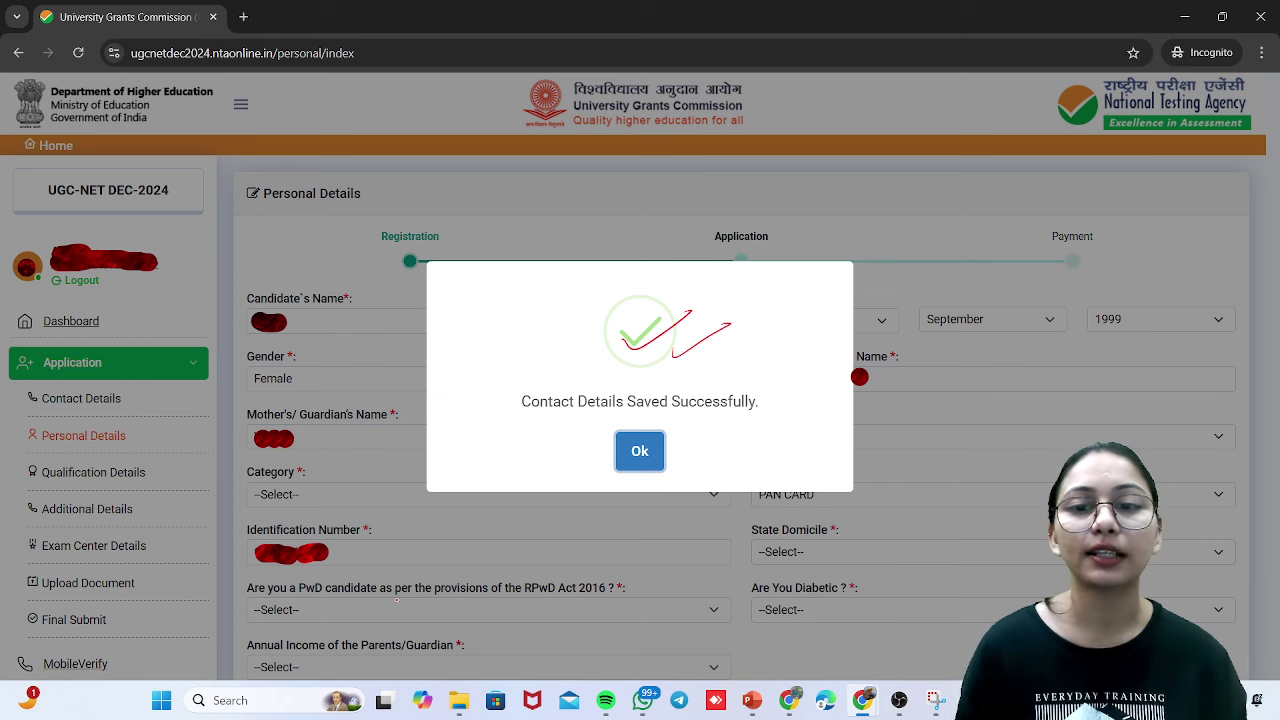
- Dismiss the contact-details-saved message and scroll down the Personal Details form
{"action": "key", "text": "Return"}
{"action": "scroll", "coordinate": [275, 402], "scroll_direction": "down", "scroll_amount": 1}
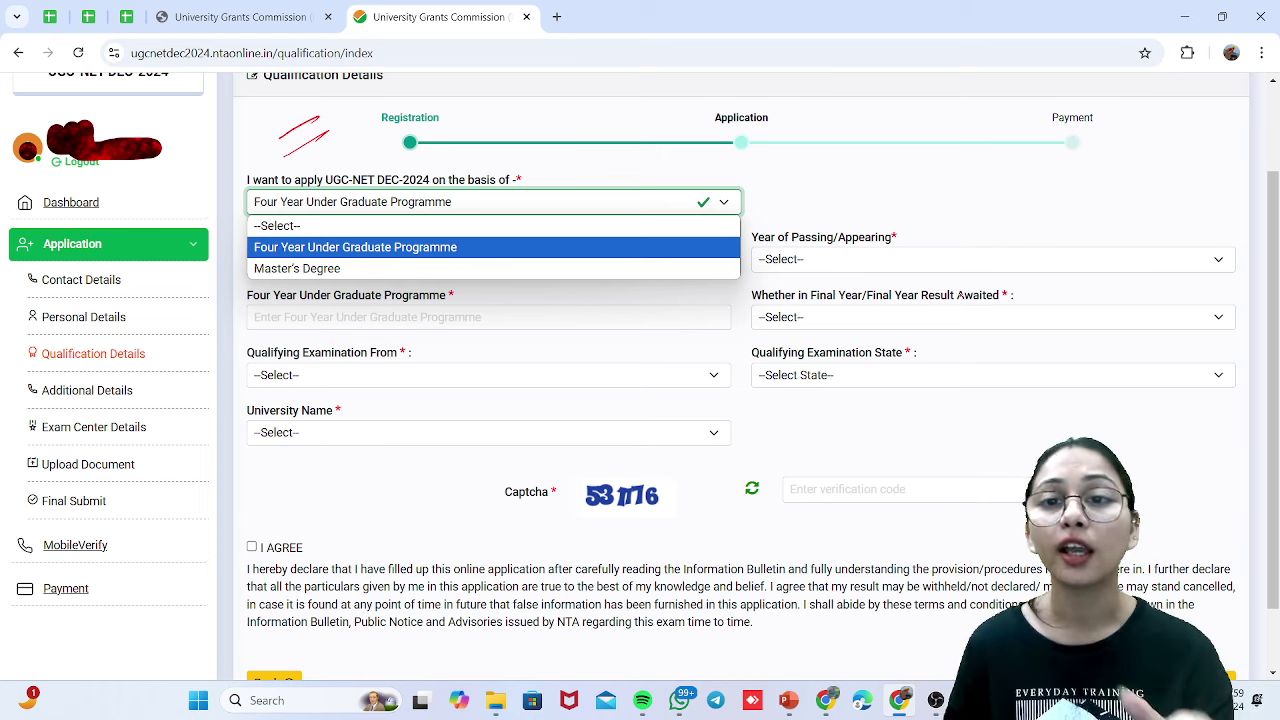
- Mark Year of Passing, qualifying exam From and State, University Name and I AGREE
{"action": "left_click_drag", "start_coordinate": [965, 238], "coordinate": [1048, 210]}
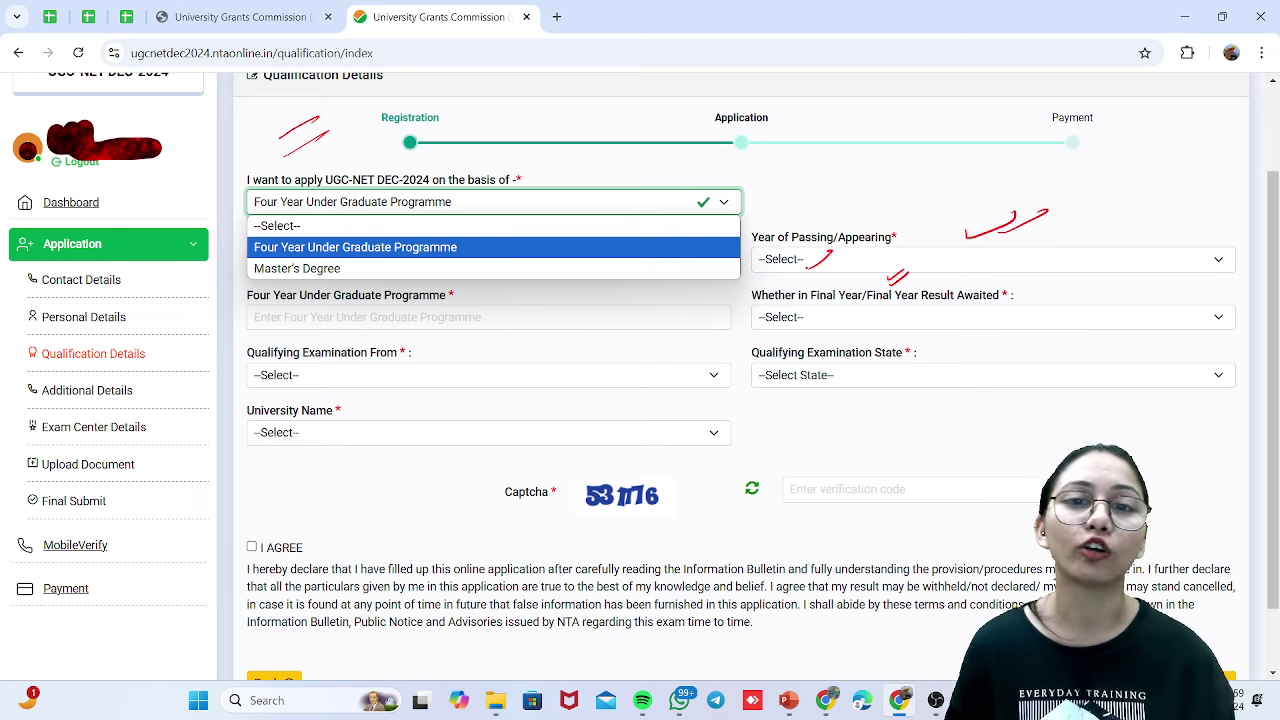
{"action": "left_click_drag", "start_coordinate": [323, 374], "coordinate": [348, 370]}
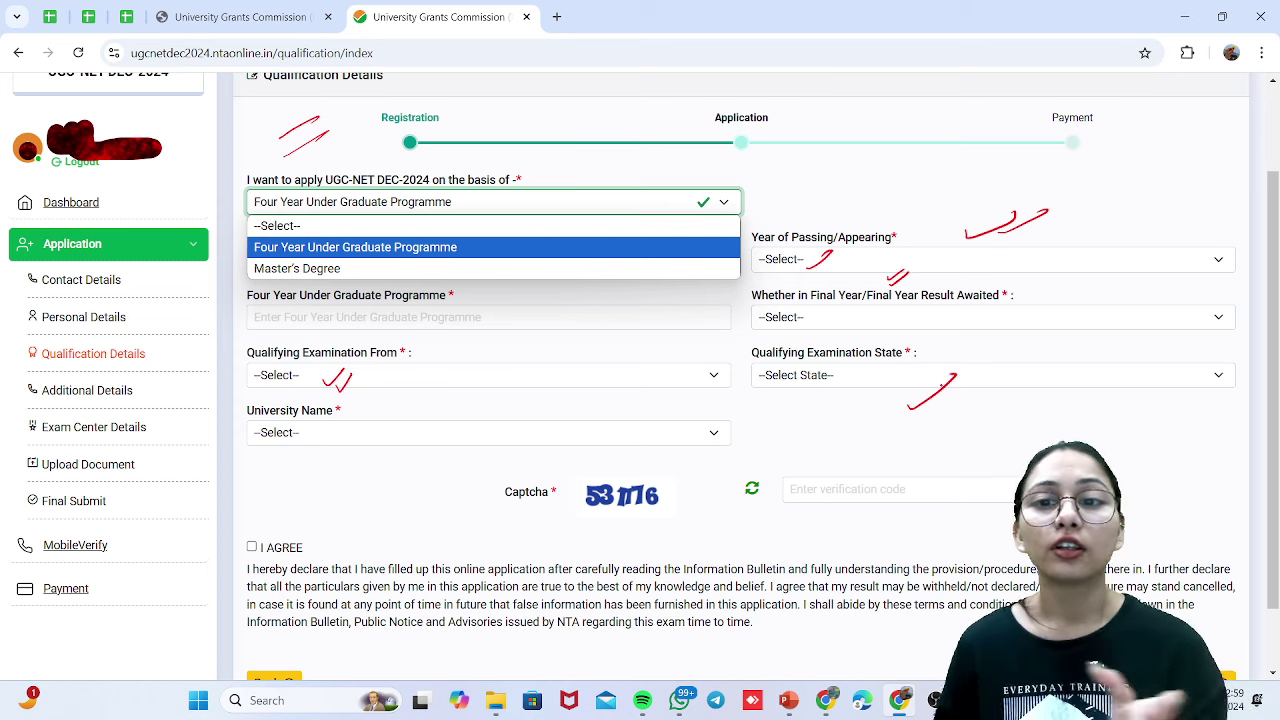
{"action": "left_click_drag", "start_coordinate": [908, 402], "coordinate": [955, 376]}
{"action": "left_click_drag", "start_coordinate": [401, 458], "coordinate": [424, 437]}
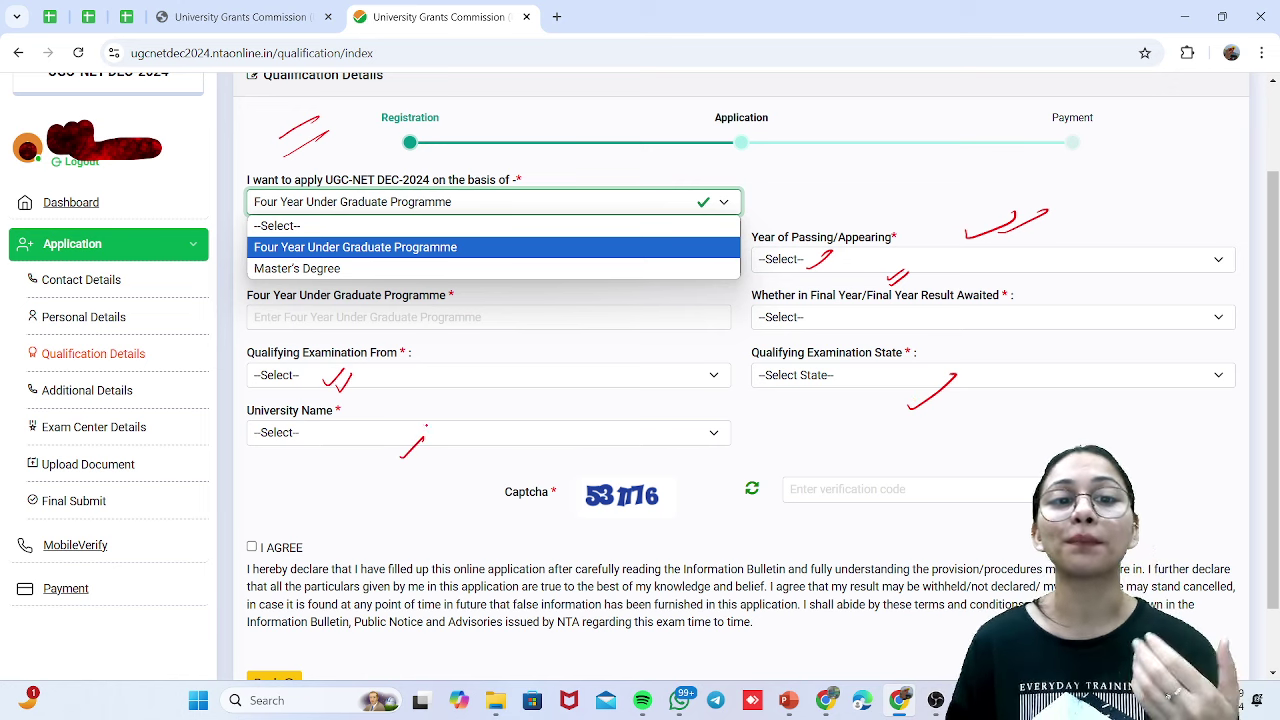
{"action": "left_click_drag", "start_coordinate": [424, 426], "coordinate": [447, 414]}
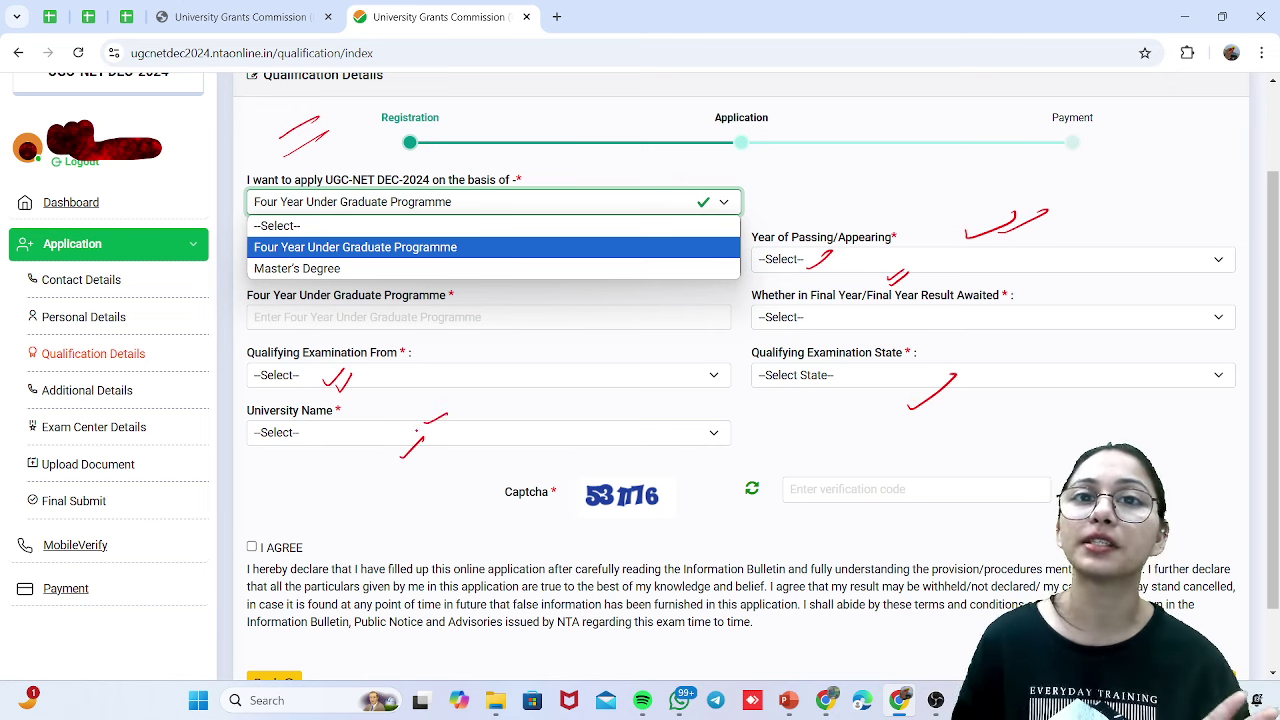
{"action": "left_click_drag", "start_coordinate": [355, 558], "coordinate": [404, 529]}
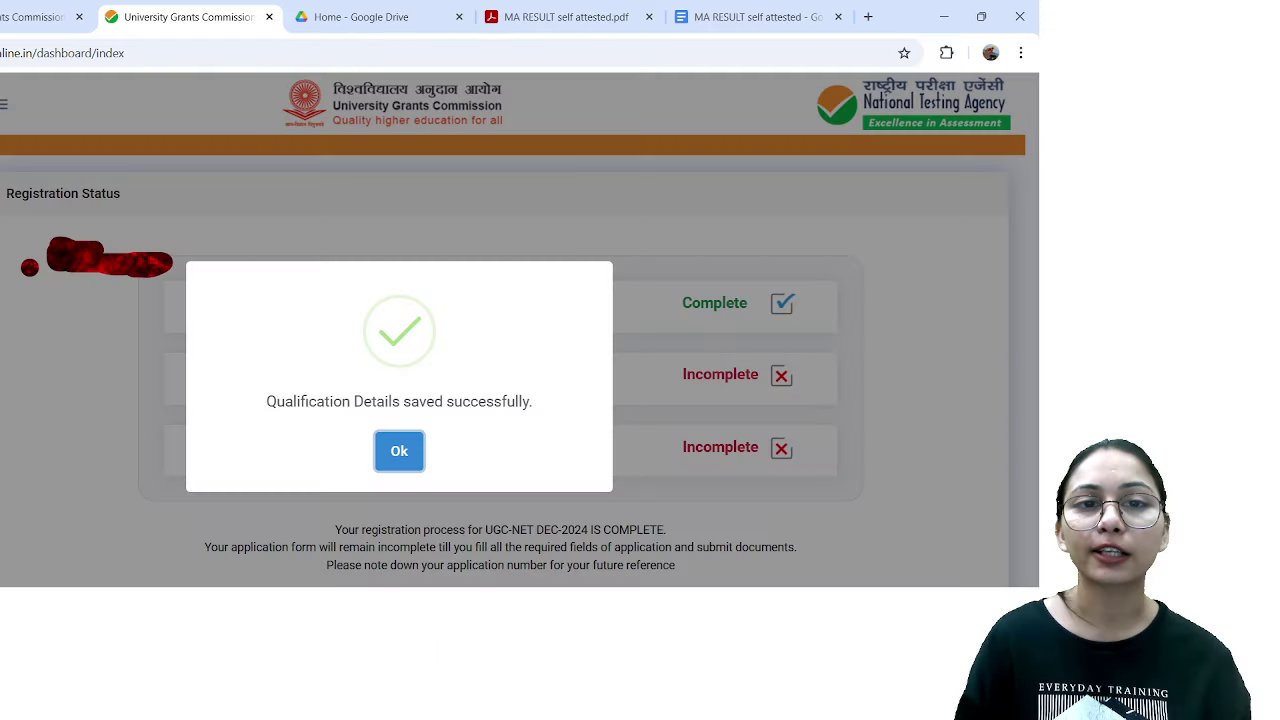
- Tick the 'Qualification Details saved successfully' confirmation with the pen
{"action": "left_click_drag", "start_coordinate": [416, 357], "coordinate": [447, 402]}
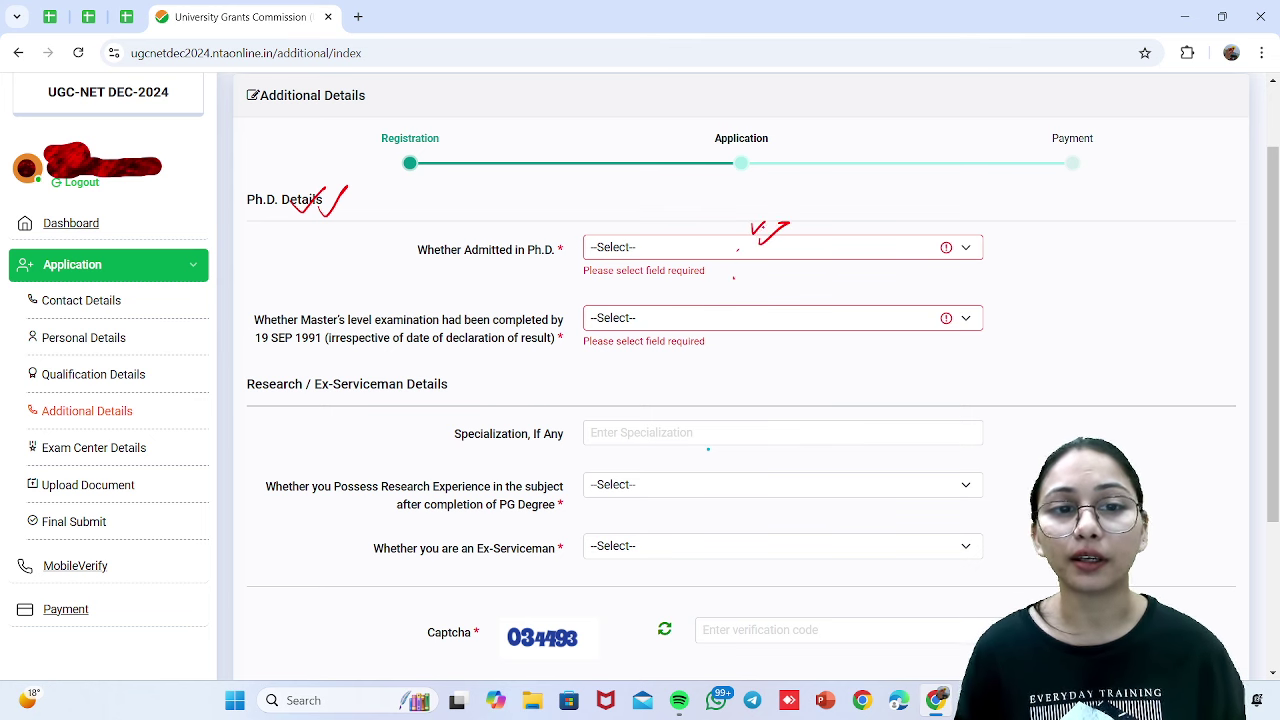
- Mark the Master's examination and research experience questions on Additional Details
{"action": "left_click_drag", "start_coordinate": [388, 300], "coordinate": [421, 292]}
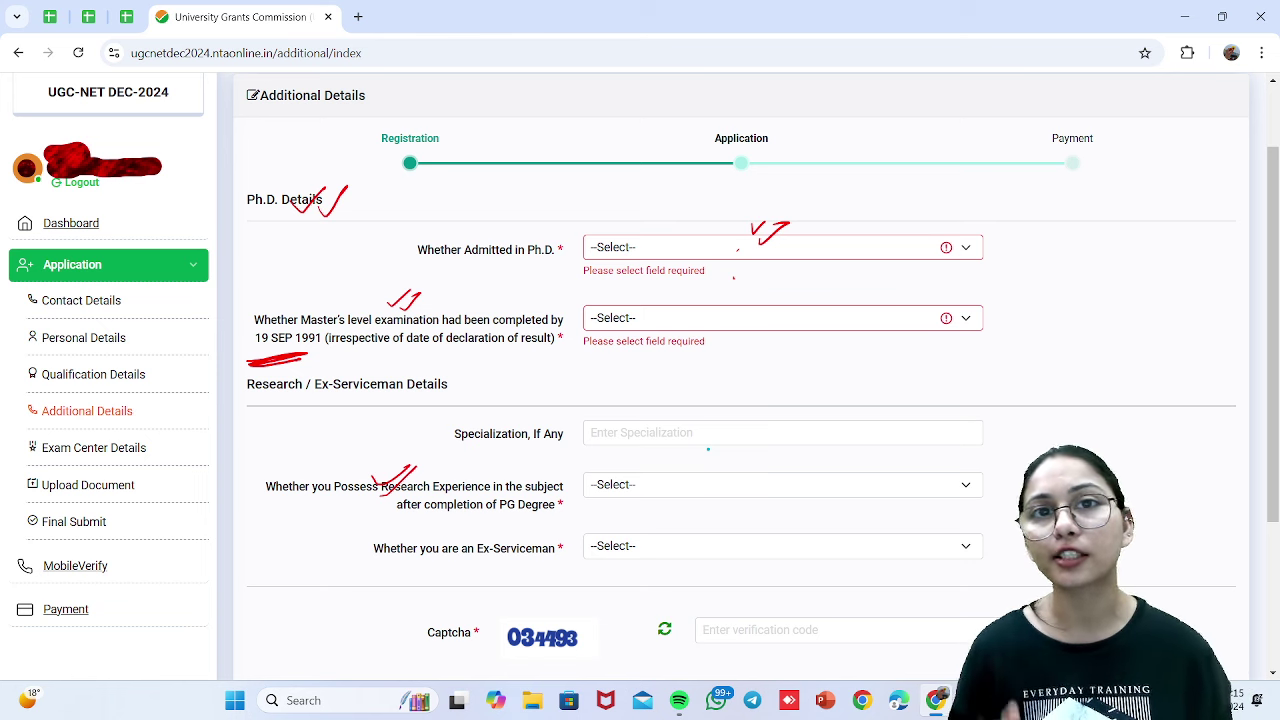
{"action": "left_click_drag", "start_coordinate": [349, 589], "coordinate": [374, 568]}
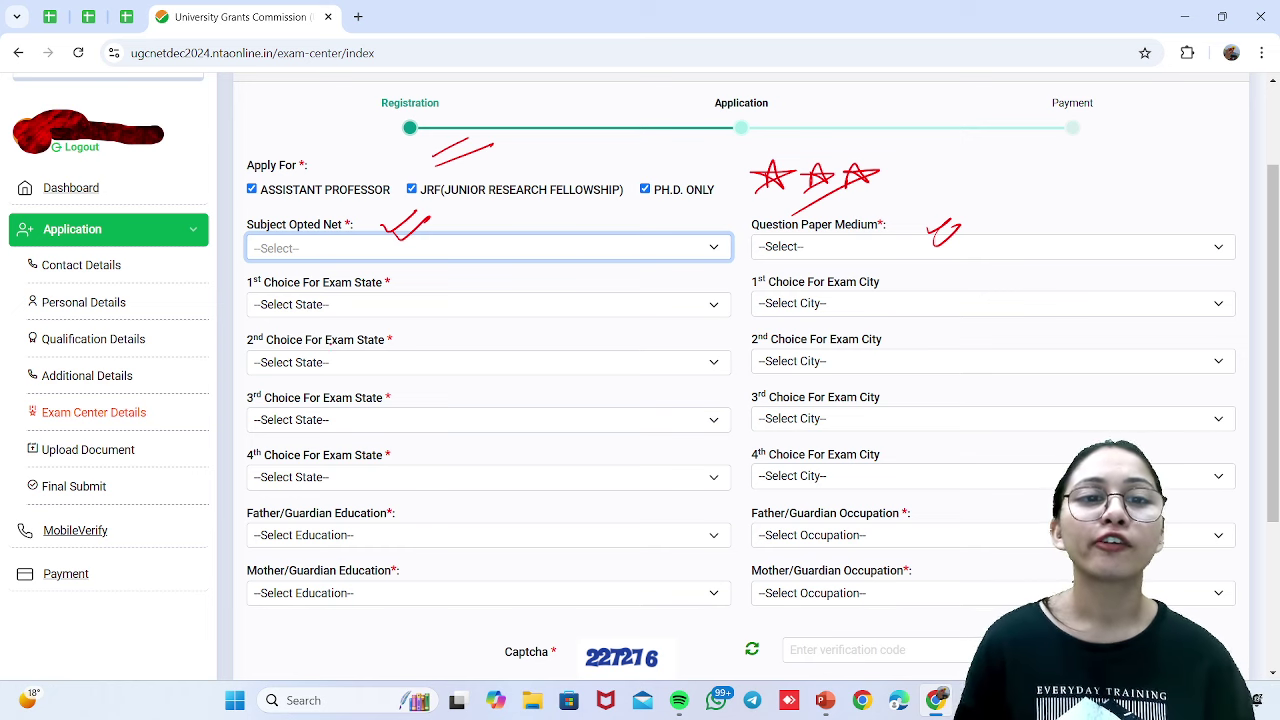
- Mark the four exam state choices and the father's and mother's occupation questions
{"action": "left_click", "coordinate": [415, 283]}
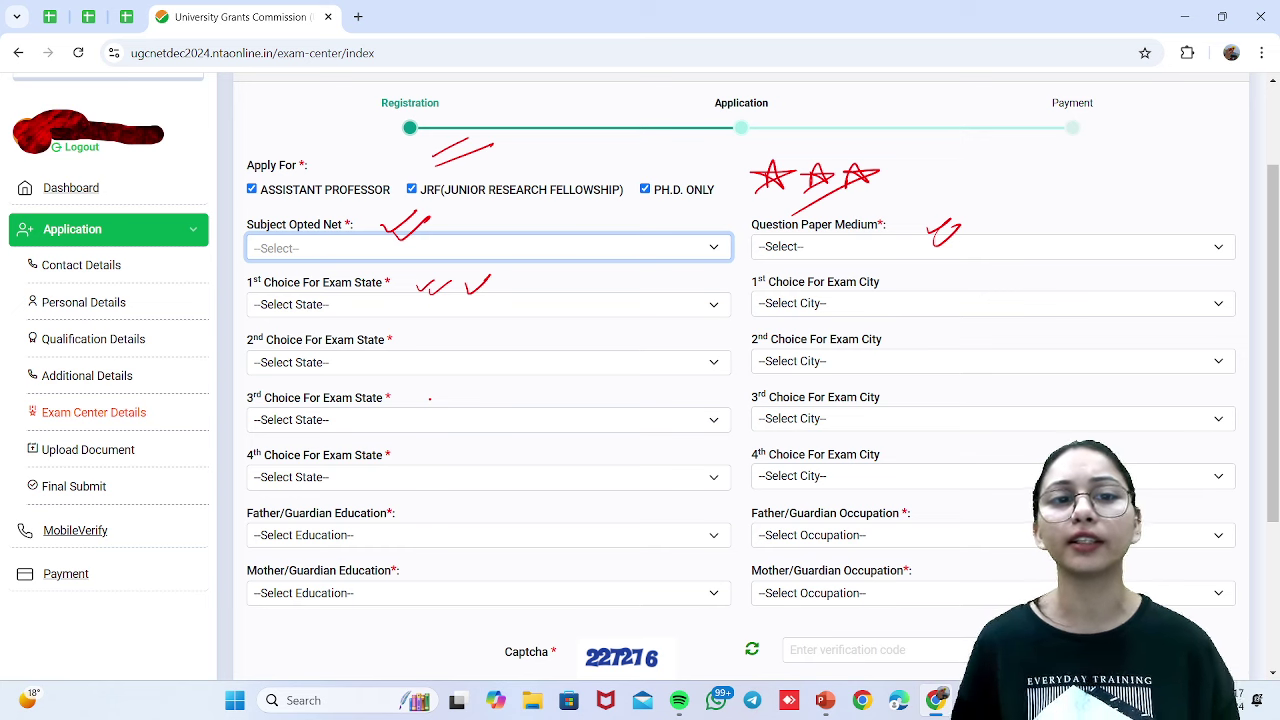
{"action": "left_click_drag", "start_coordinate": [464, 284], "coordinate": [491, 277]}
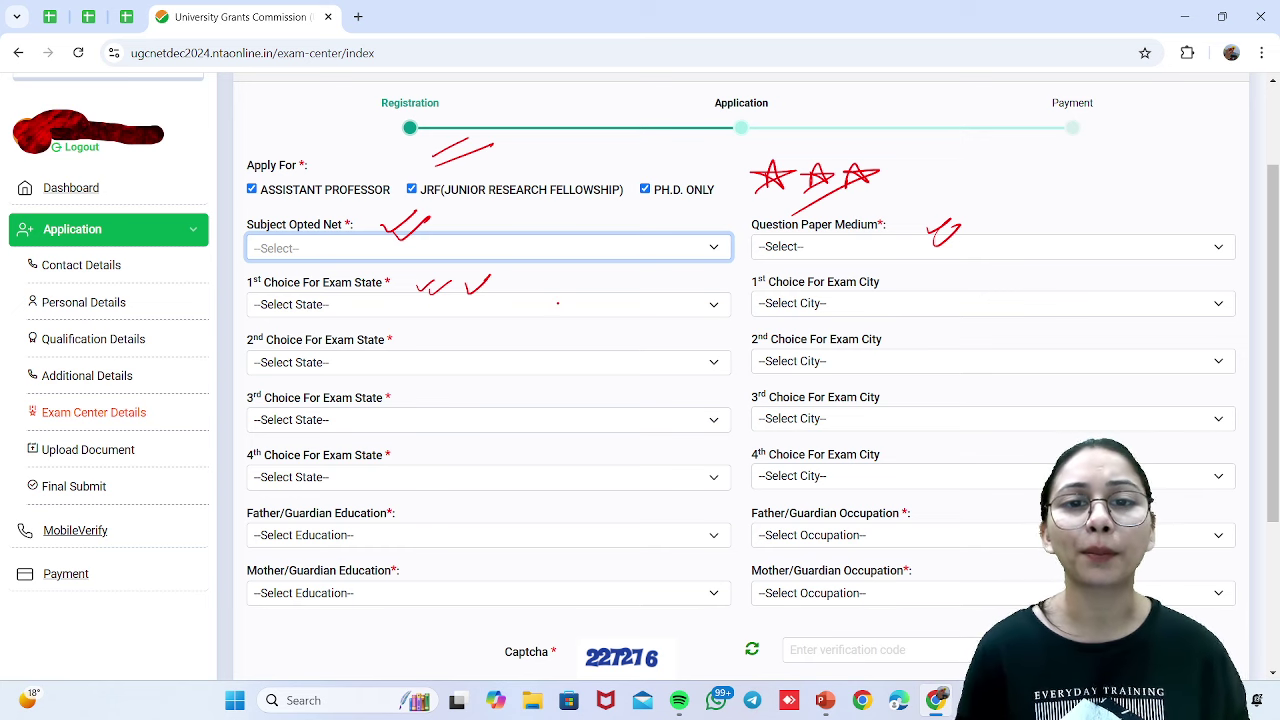
{"action": "left_click_drag", "start_coordinate": [557, 303], "coordinate": [583, 297]}
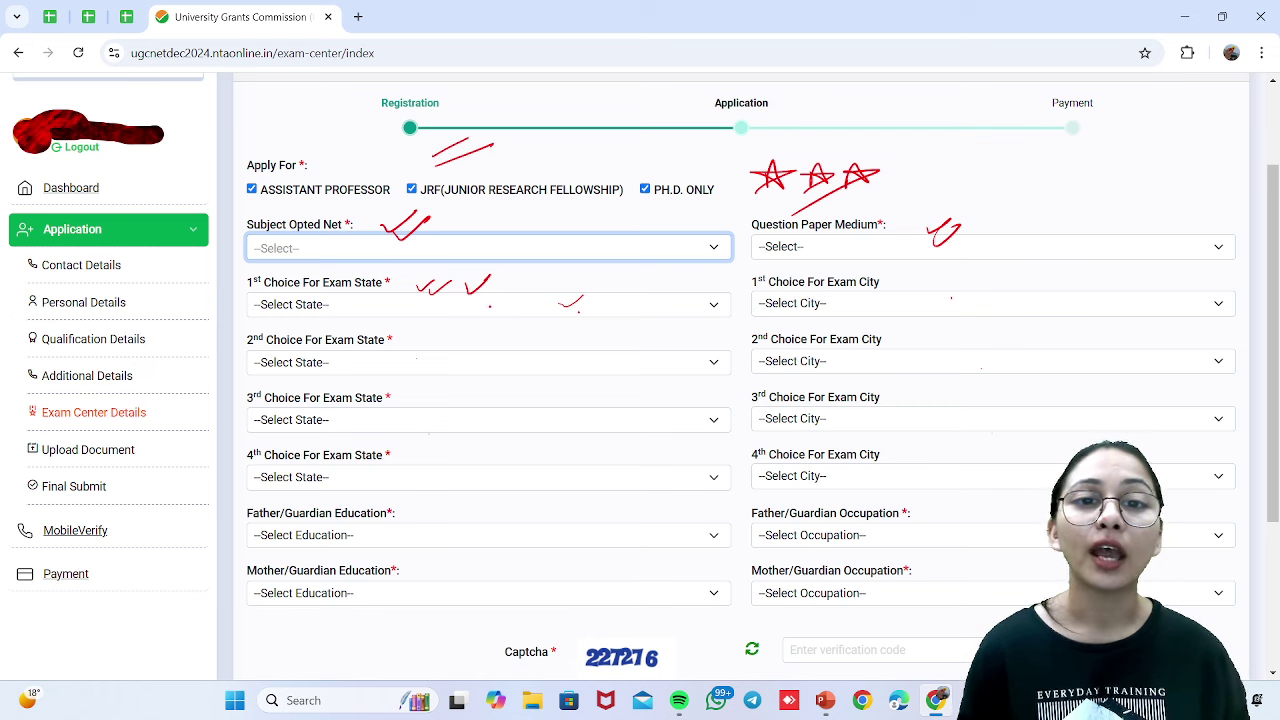
{"action": "left_click_drag", "start_coordinate": [516, 310], "coordinate": [516, 320]}
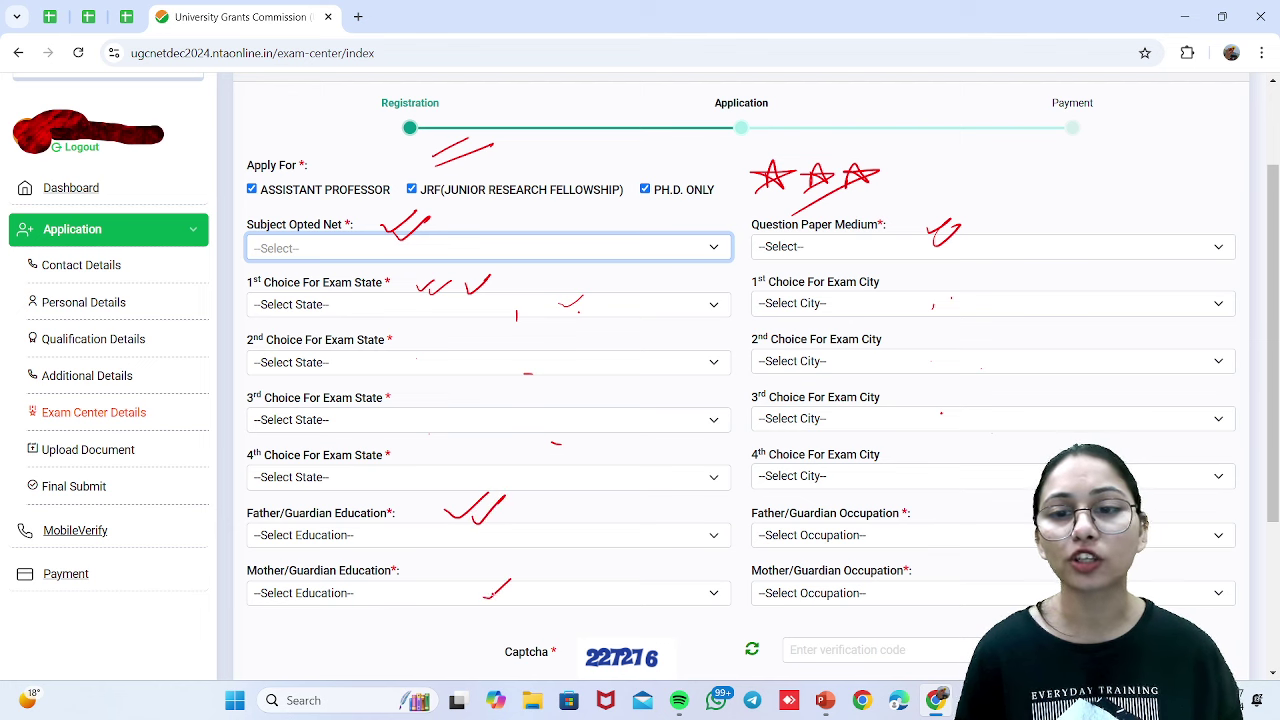
{"action": "left_click_drag", "start_coordinate": [982, 505], "coordinate": [1020, 495]}
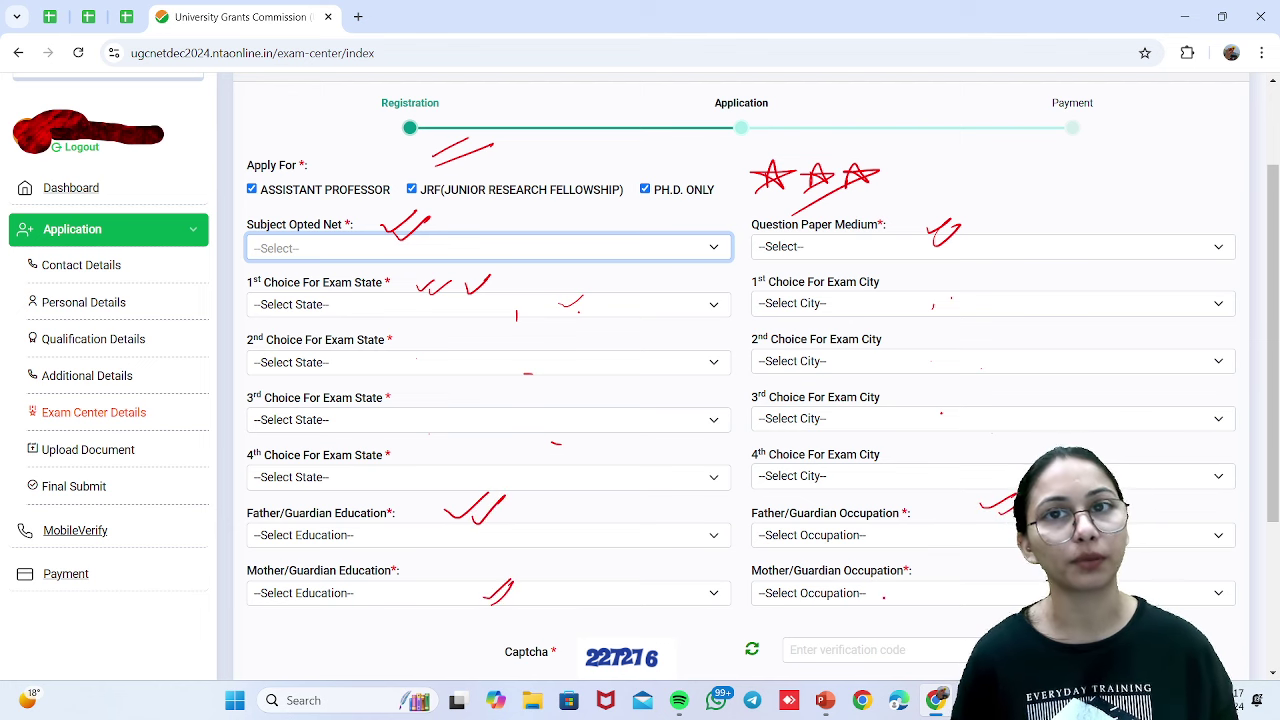
{"action": "left_click_drag", "start_coordinate": [982, 565], "coordinate": [1008, 560]}
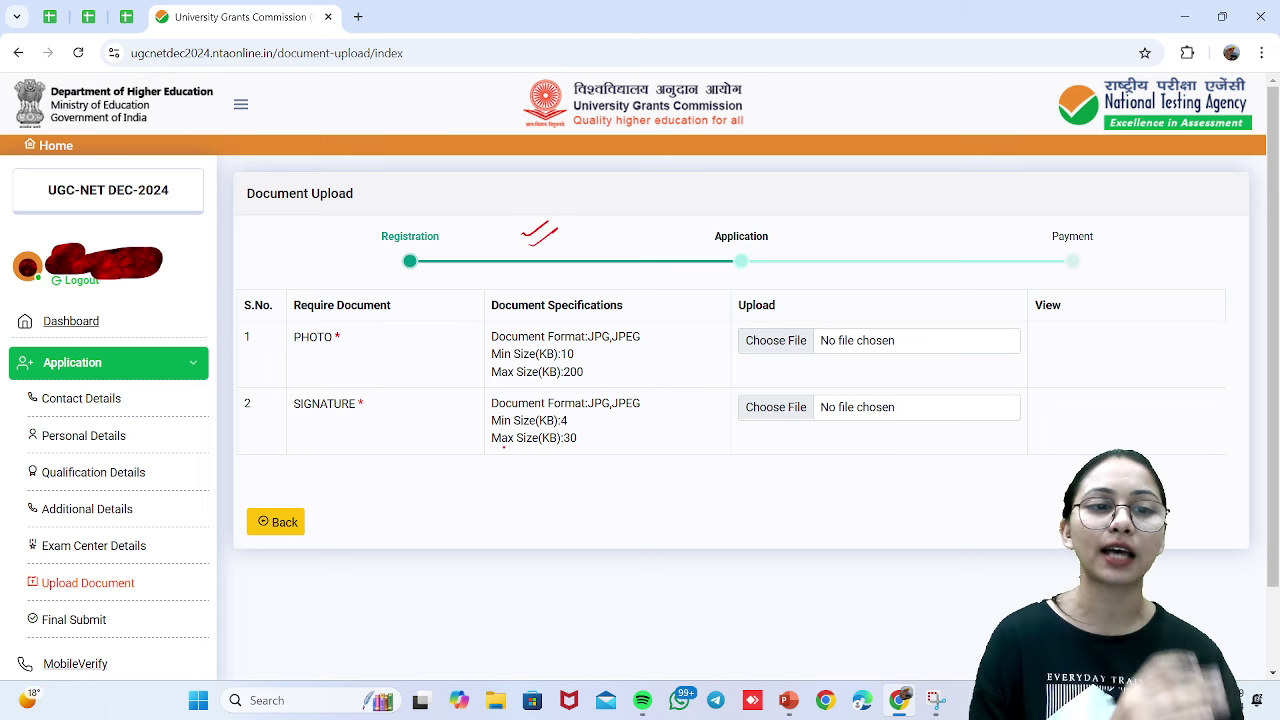
- Tick off the completed sections and annotate a warning about upload errors
{"action": "mouse_move", "coordinate": [139, 375]}
{"action": "left_mouse_down"}
{"action": "mouse_move", "coordinate": [162, 362]}
{"action": "mouse_move", "coordinate": [180, 395]}
{"action": "left_mouse_up"}
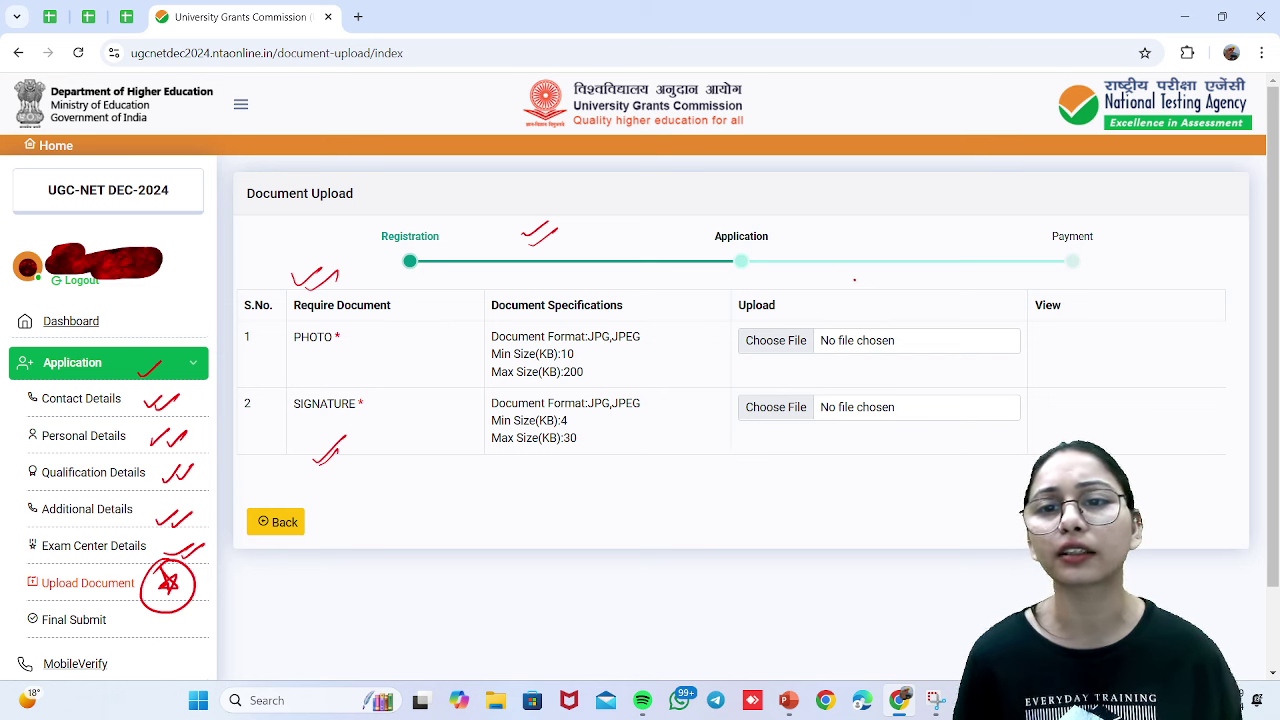
{"action": "left_click_drag", "start_coordinate": [854, 280], "coordinate": [881, 286]}
{"action": "left_click_drag", "start_coordinate": [940, 250], "coordinate": [840, 262]}
{"action": "left_click_drag", "start_coordinate": [804, 286], "coordinate": [780, 292]}
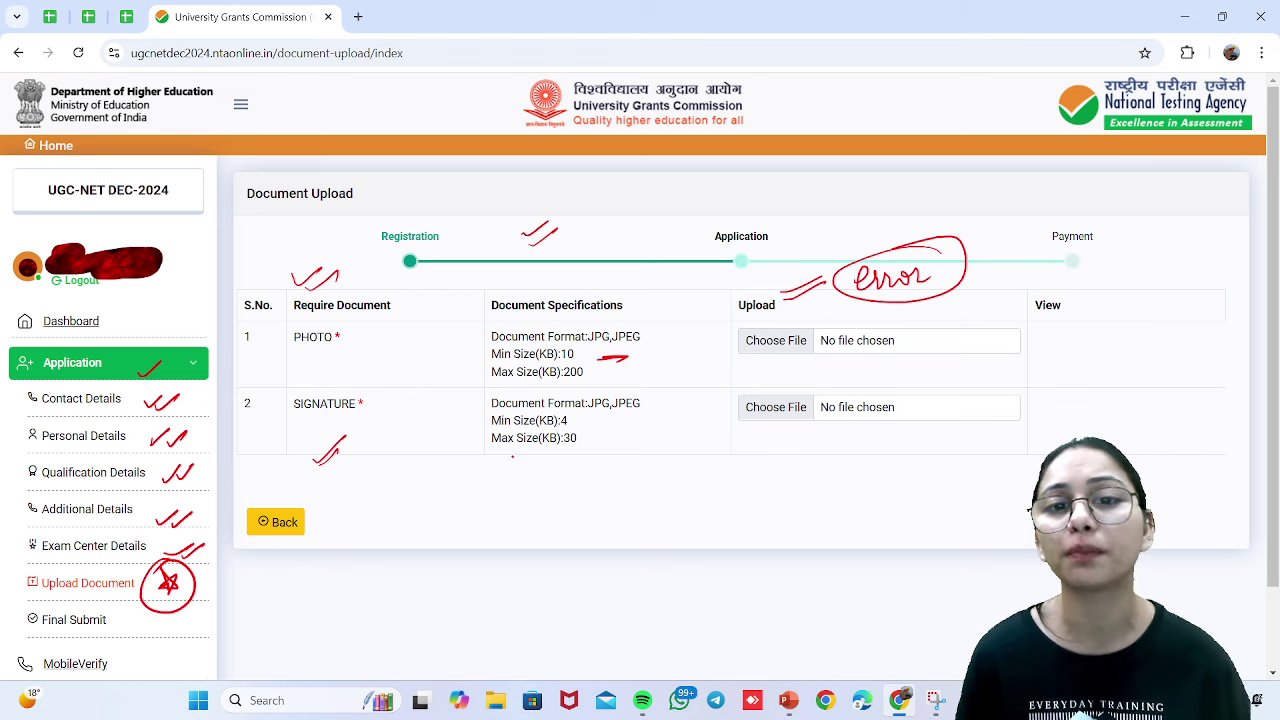
- Mark the photo and signature size limits, the photo's Choose File spot and preview
{"action": "mouse_move", "coordinate": [628, 354]}
{"action": "left_mouse_down"}
{"action": "mouse_move", "coordinate": [584, 357]}
{"action": "mouse_move", "coordinate": [598, 459]}
{"action": "left_mouse_up"}
{"action": "left_click_drag", "start_coordinate": [474, 489], "coordinate": [531, 473]}
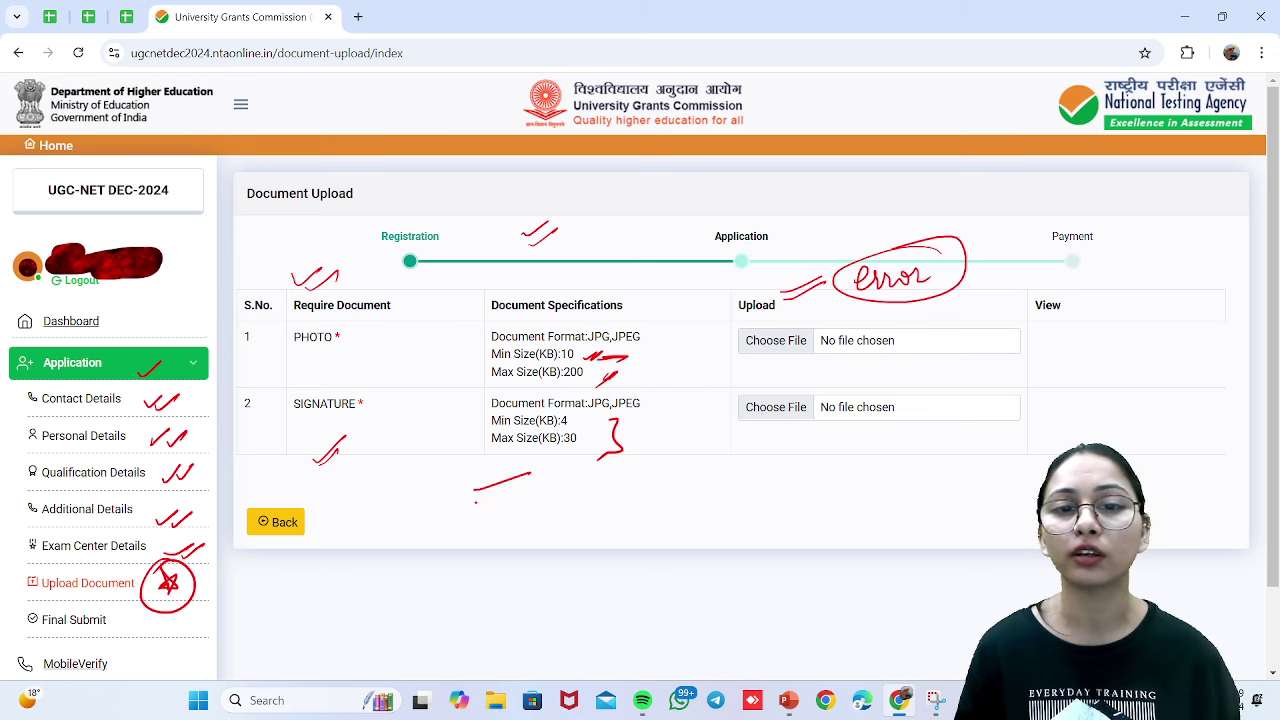
{"action": "mouse_move", "coordinate": [1048, 432]}
{"action": "left_mouse_down"}
{"action": "mouse_move", "coordinate": [1003, 452]}
{"action": "mouse_move", "coordinate": [1010, 470]}
{"action": "left_mouse_up"}
{"action": "left_click_drag", "start_coordinate": [1080, 455], "coordinate": [1015, 485]}
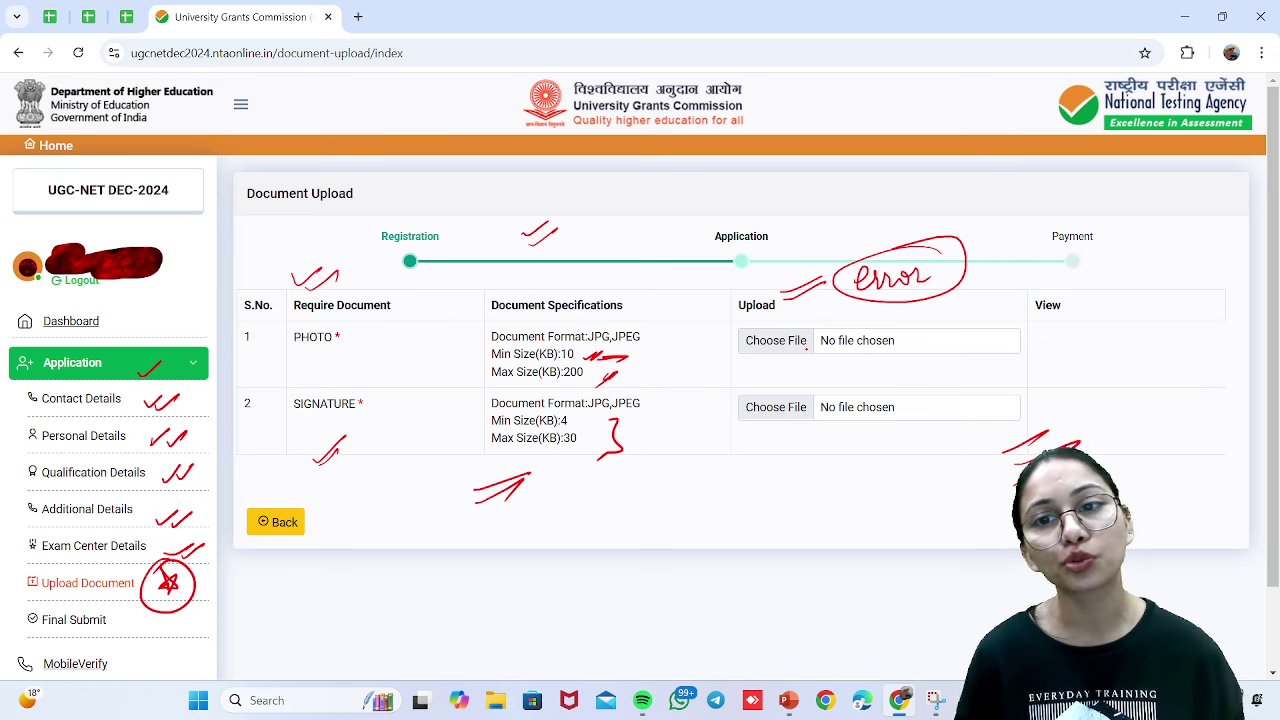
{"action": "left_click_drag", "start_coordinate": [886, 362], "coordinate": [940, 349]}
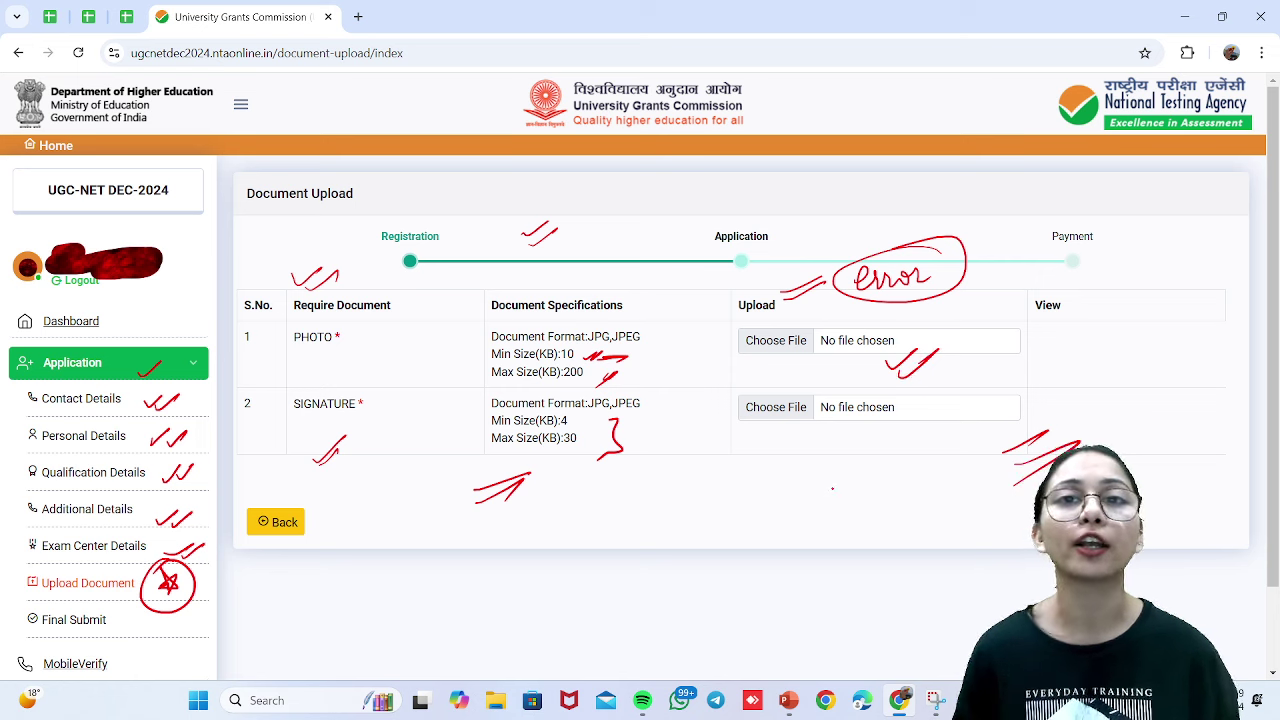
{"action": "left_click_drag", "start_coordinate": [1122, 320], "coordinate": [1144, 316]}
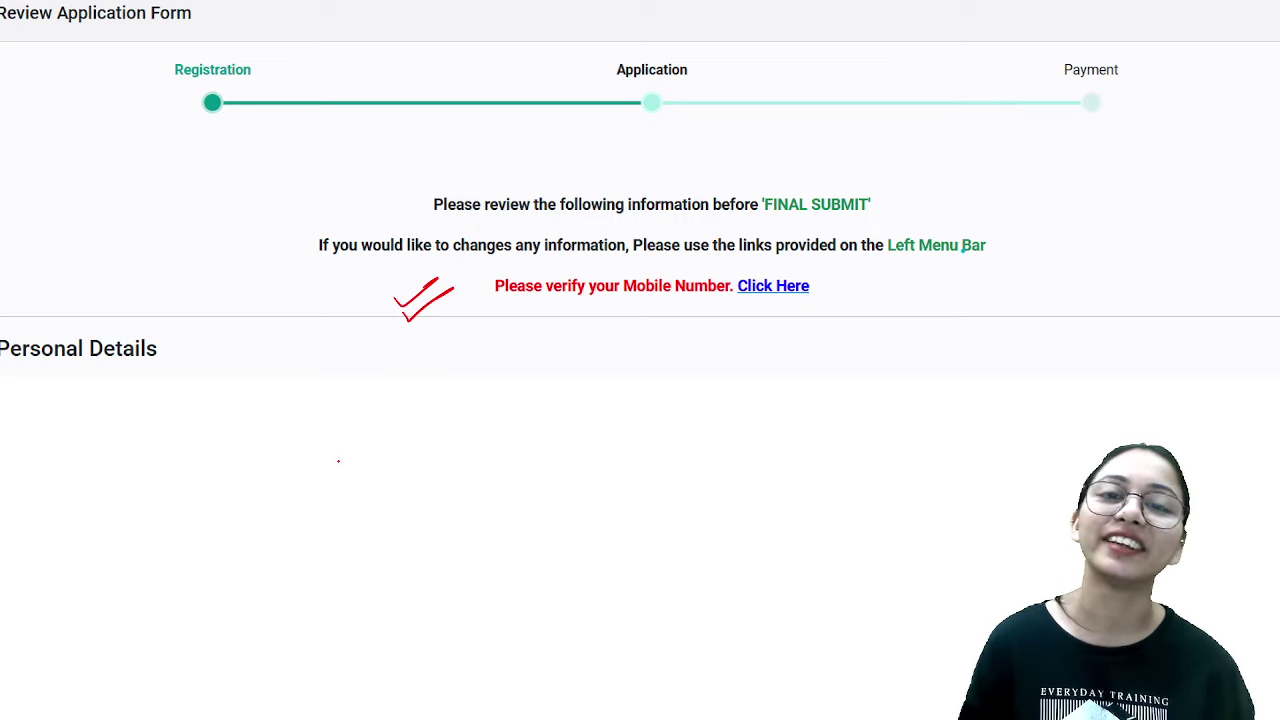
- Underline the personal details to verify in both columns of the review page
{"action": "left_click_drag", "start_coordinate": [118, 440], "coordinate": [186, 432]}
{"action": "left_click_drag", "start_coordinate": [126, 514], "coordinate": [197, 506]}
{"action": "left_click_drag", "start_coordinate": [144, 615], "coordinate": [154, 614]}
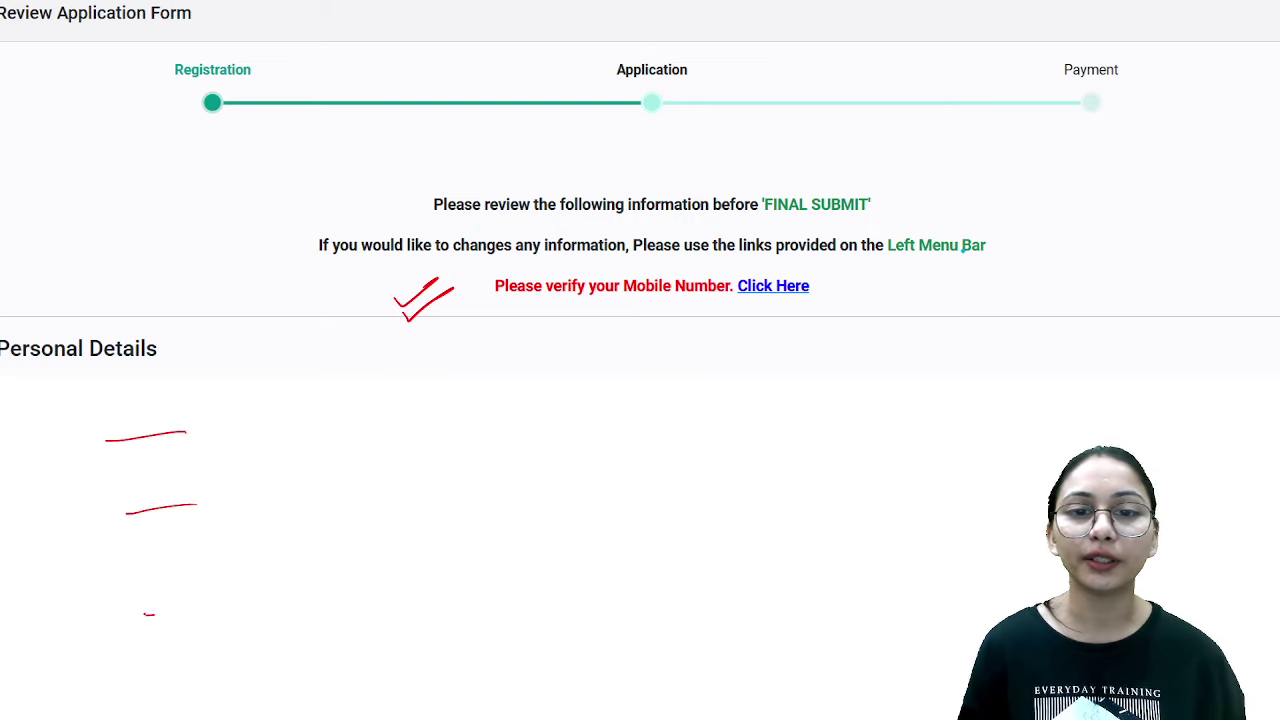
{"action": "left_click_drag", "start_coordinate": [920, 486], "coordinate": [1006, 484]}
{"action": "left_click_drag", "start_coordinate": [906, 562], "coordinate": [988, 561]}
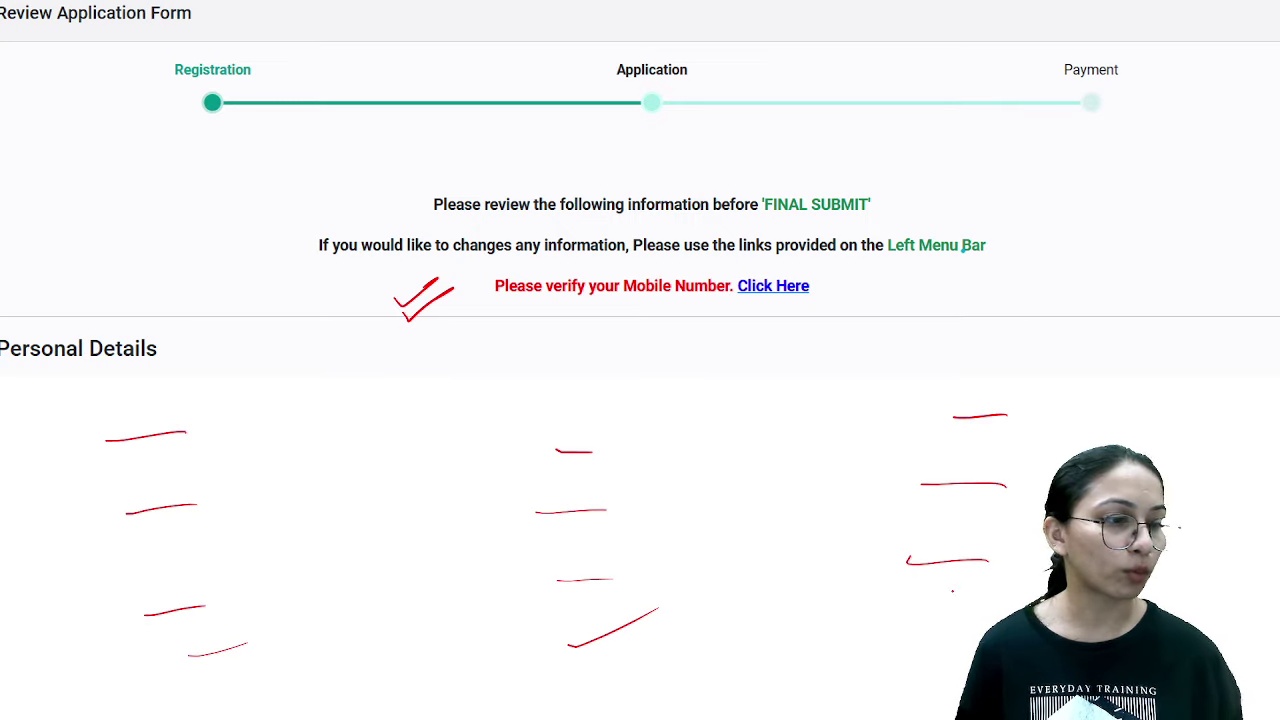
{"action": "left_click_drag", "start_coordinate": [922, 622], "coordinate": [970, 620]}
{"action": "left_click_drag", "start_coordinate": [946, 656], "coordinate": [975, 655]}
- Circle the mobile number verification notice and mark Payment as the next step
{"action": "left_click_drag", "start_coordinate": [619, 272], "coordinate": [740, 260]}
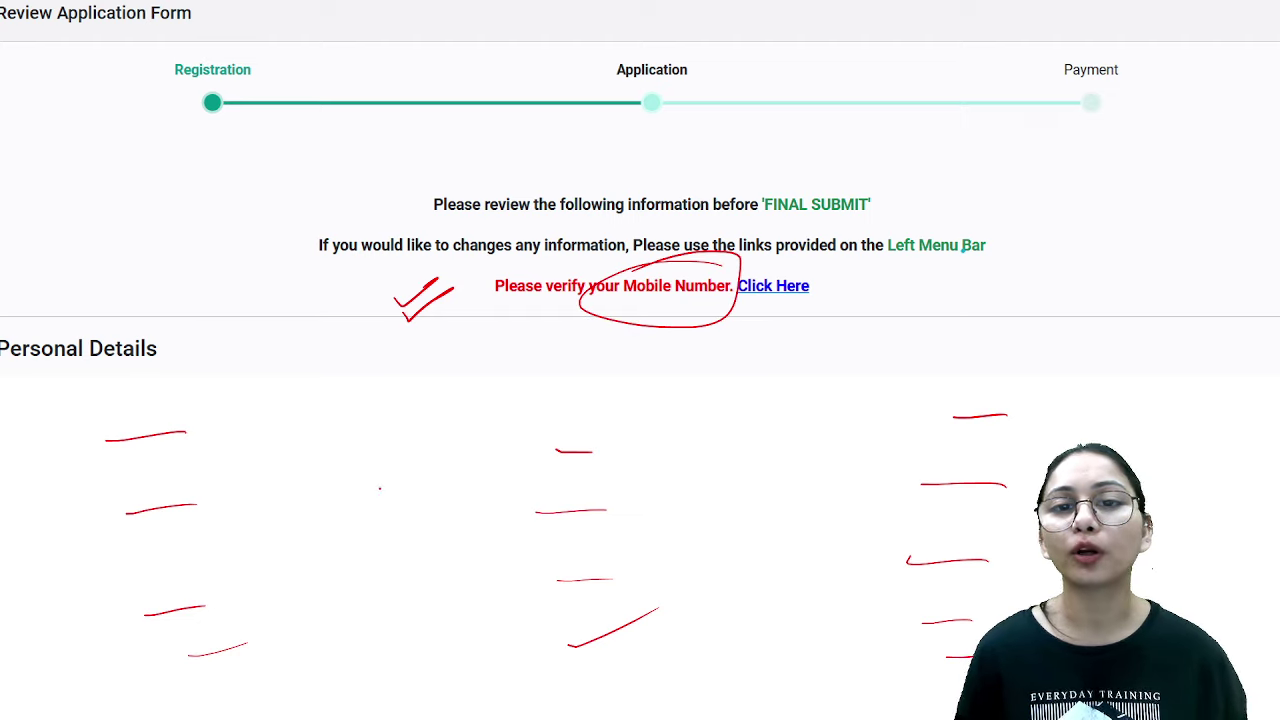
{"action": "left_click_drag", "start_coordinate": [753, 316], "coordinate": [835, 297]}
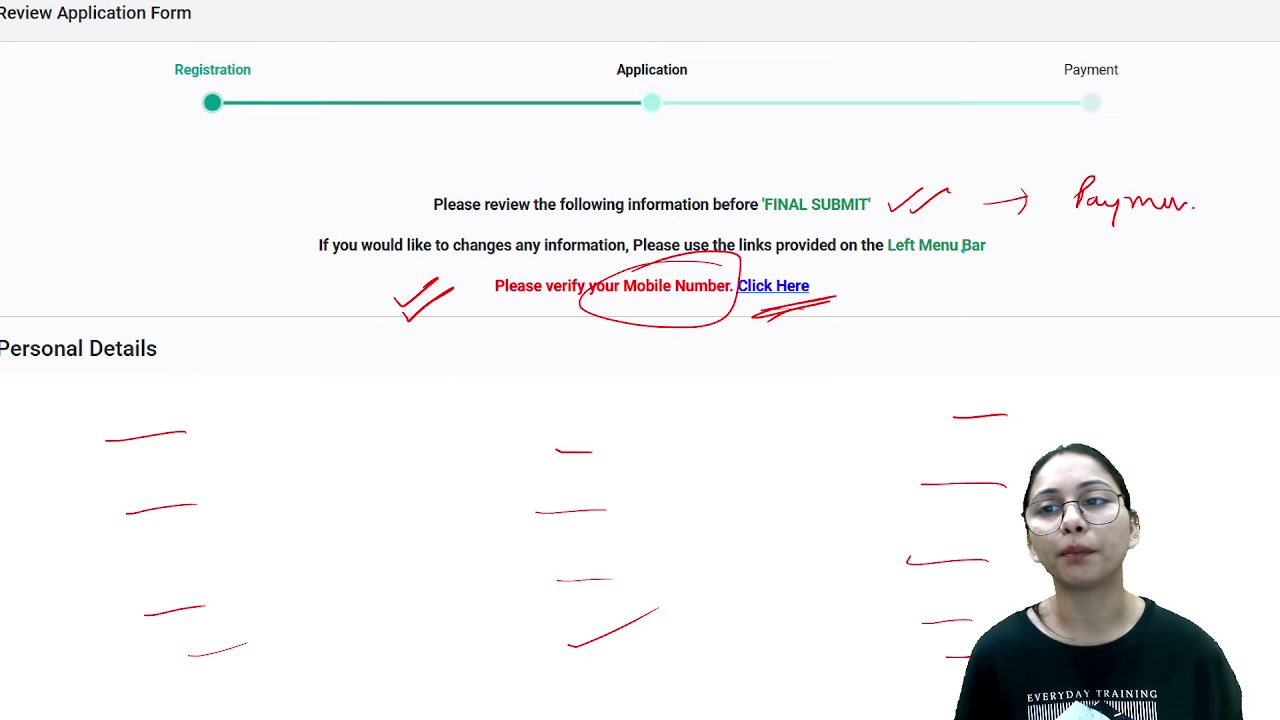
{"action": "left_click_drag", "start_coordinate": [1118, 152], "coordinate": [995, 163]}
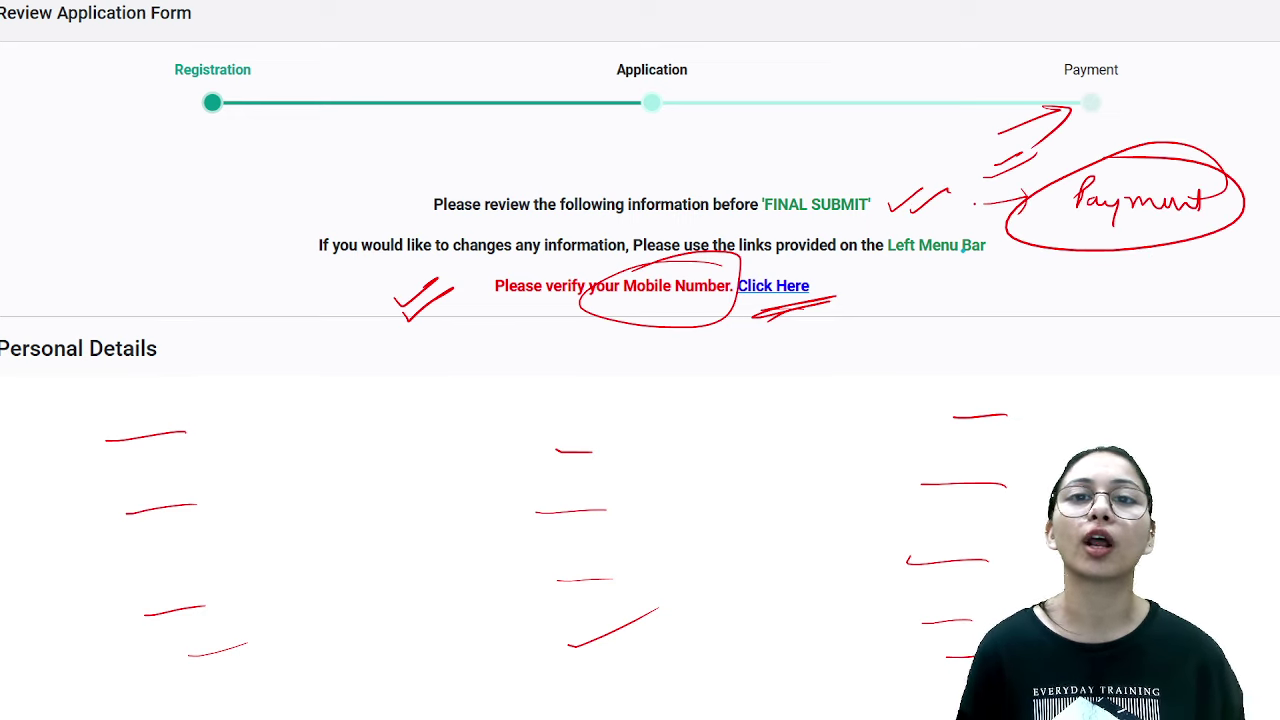